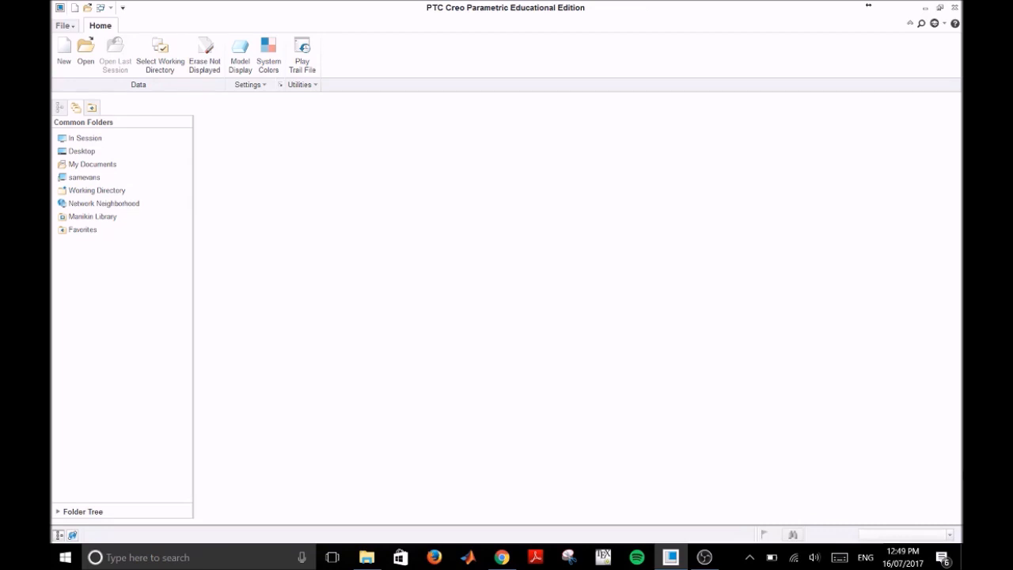
- Create a new solid part named example_2 using the default template
left_click(64, 52)
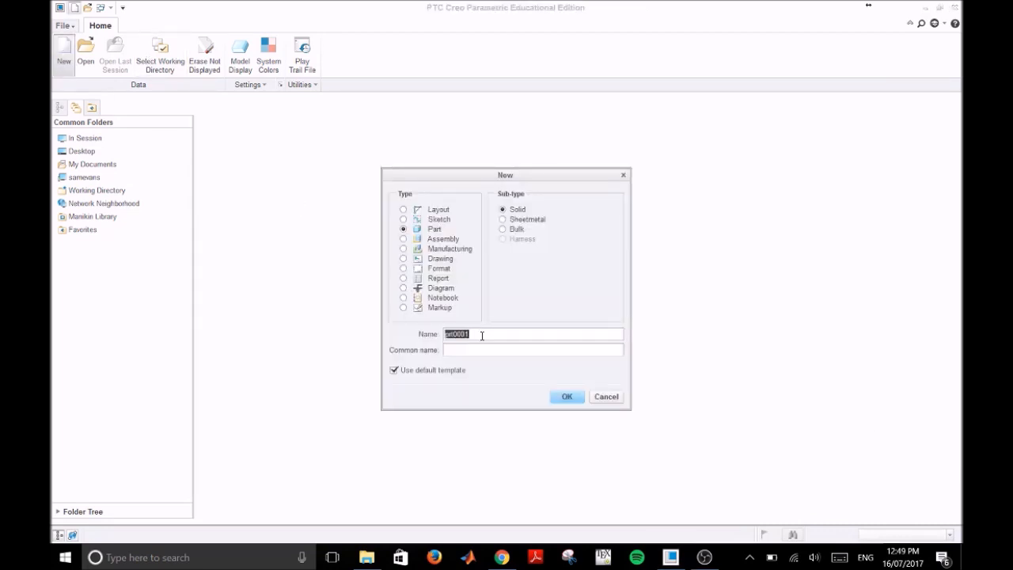
type("example_7")
left_click(567, 398)
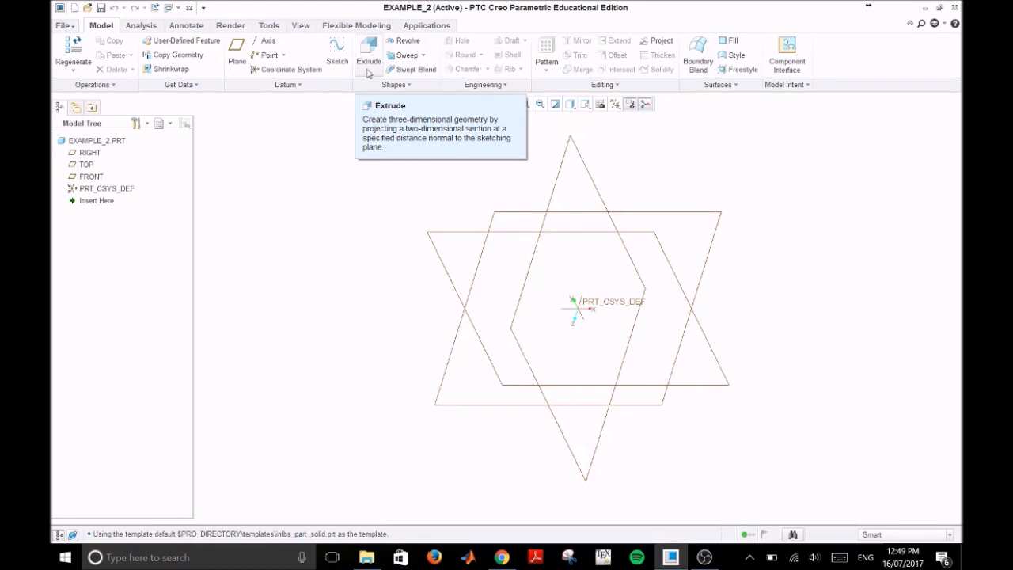
- Start a Revolve feature with an internal sketch on the FRONT plane and orient the view parallel to the sketch
left_click(420, 44)
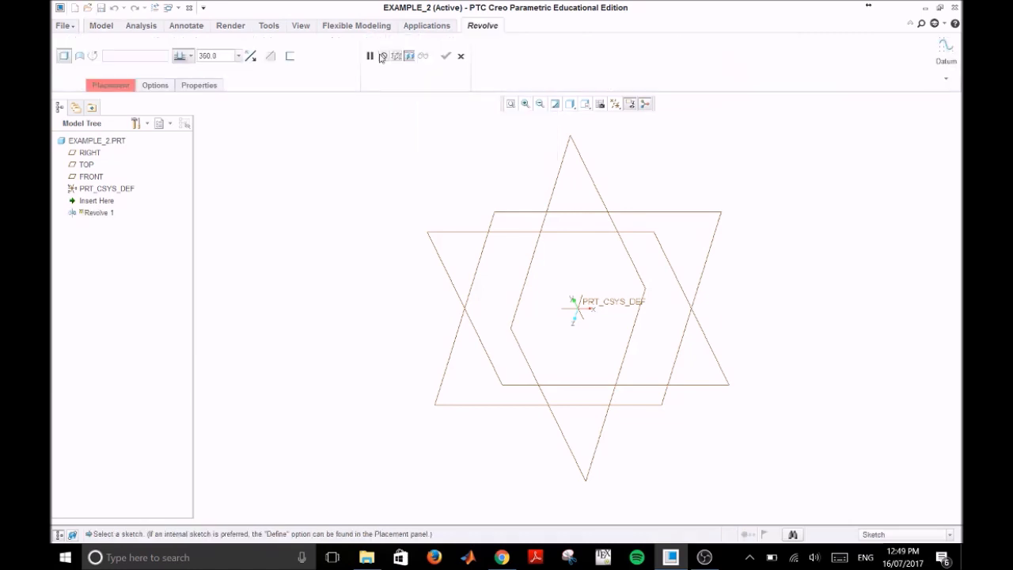
left_click(91, 86)
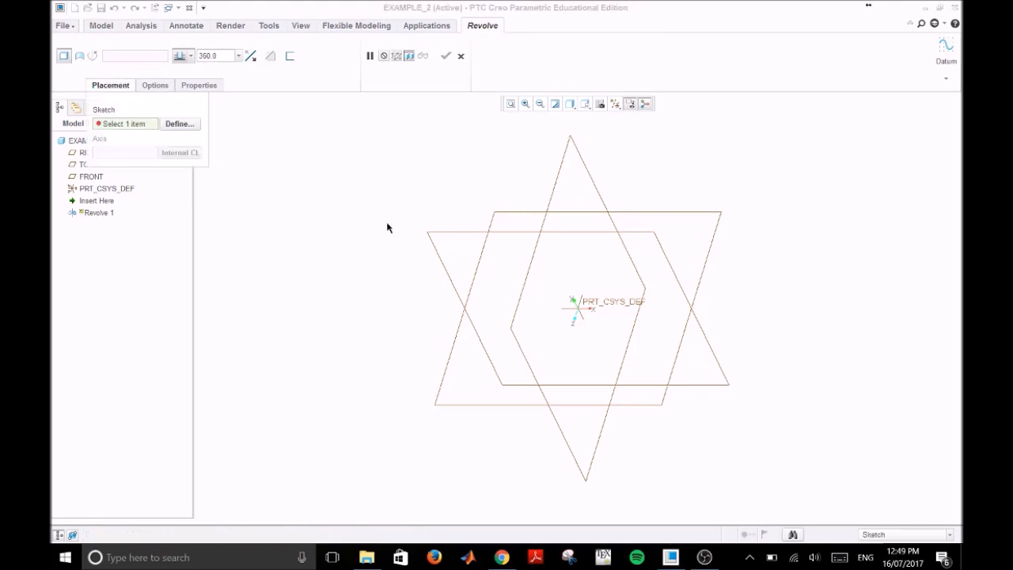
left_click(453, 230)
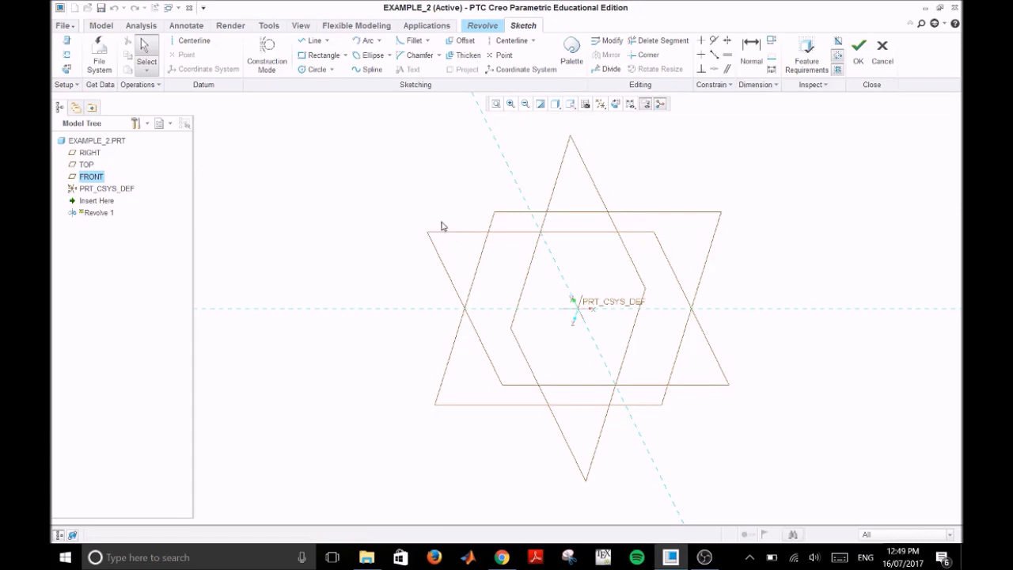
left_click(66, 70)
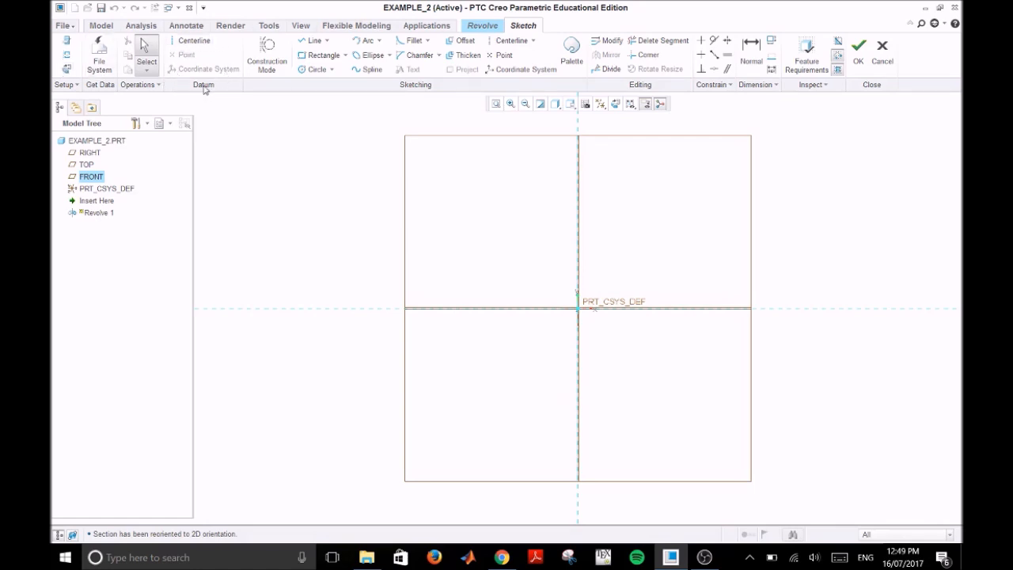
- Add a horizontal geometry centerline along the horizontal reference as the axis of revolution
left_click(202, 43)
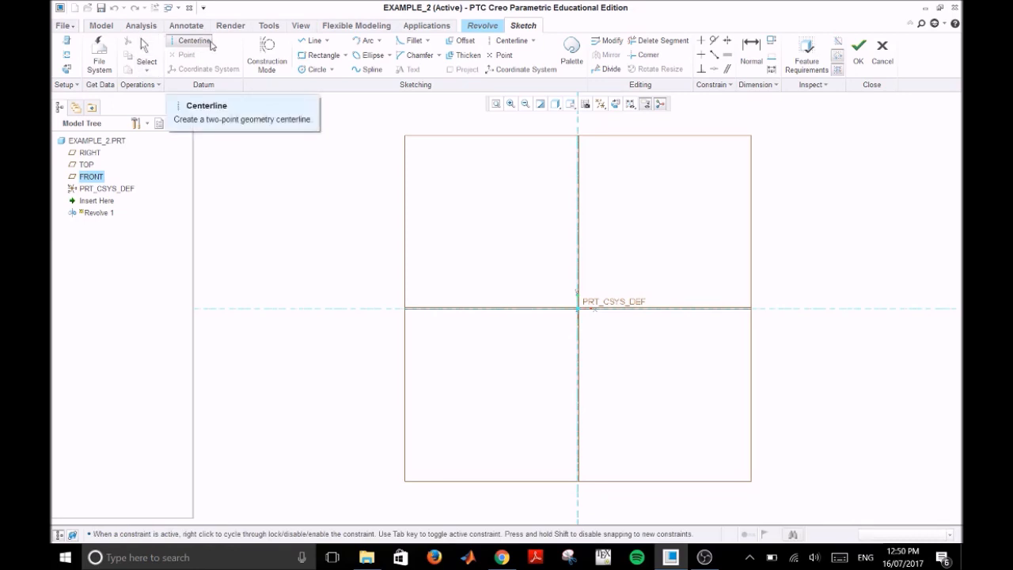
left_click(307, 310)
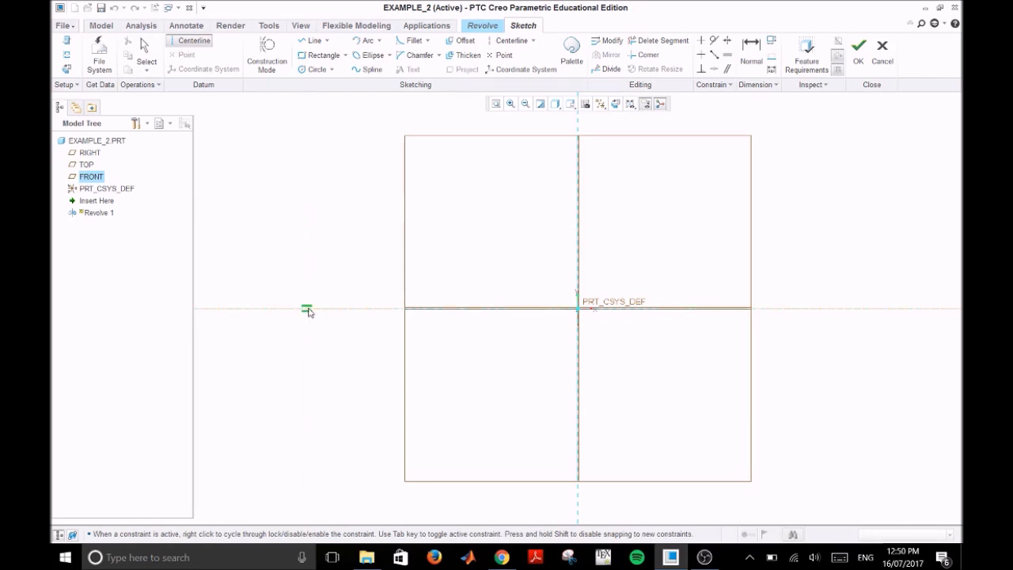
left_click(798, 309)
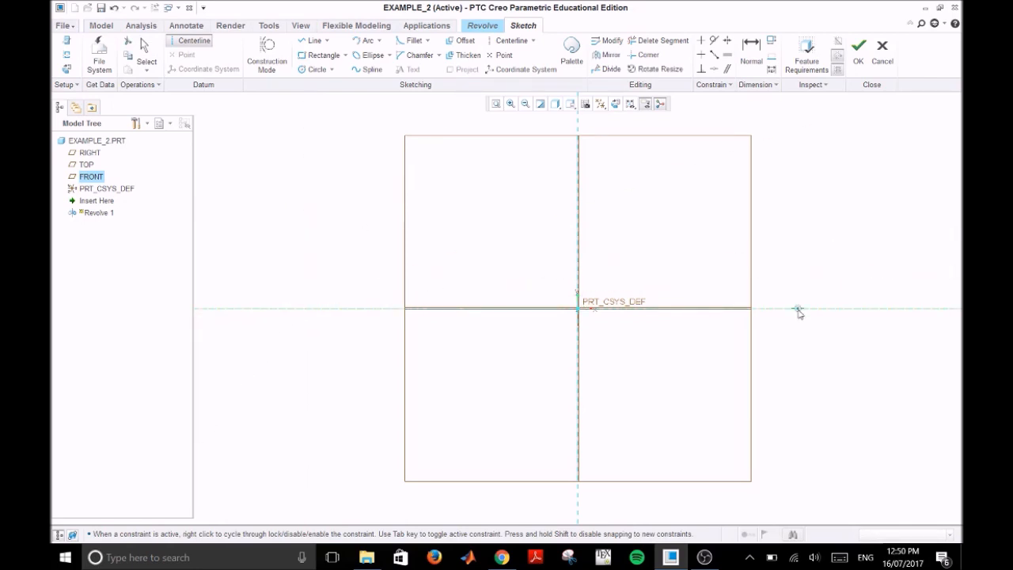
middle_click(779, 363)
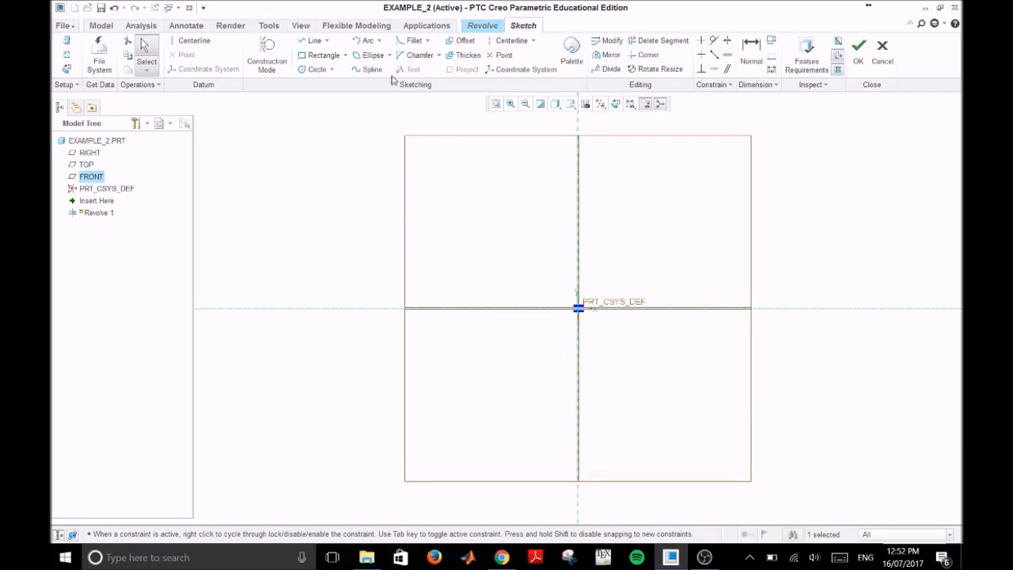
- Sketch a rectangle about 167 wide above the centerline and left of the vertical reference, and move both diameter labels clear of the centerline
left_click(314, 56)
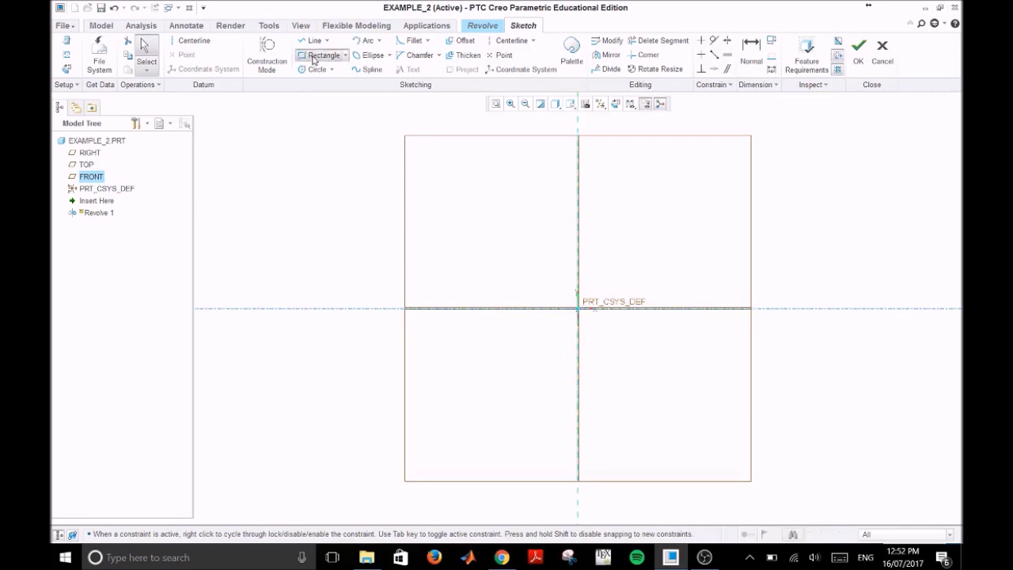
left_click(423, 195)
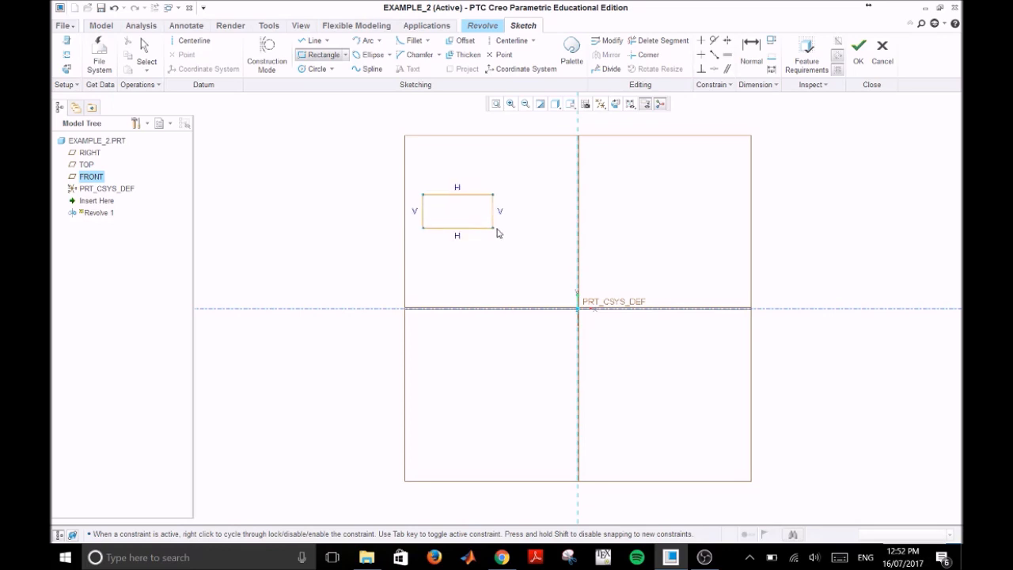
left_click(536, 245)
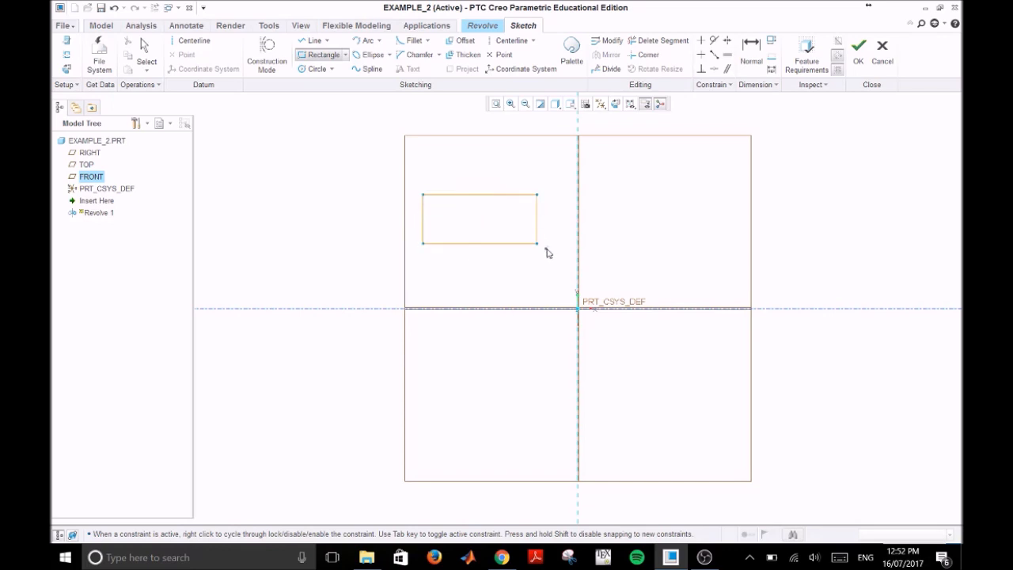
middle_click(546, 273)
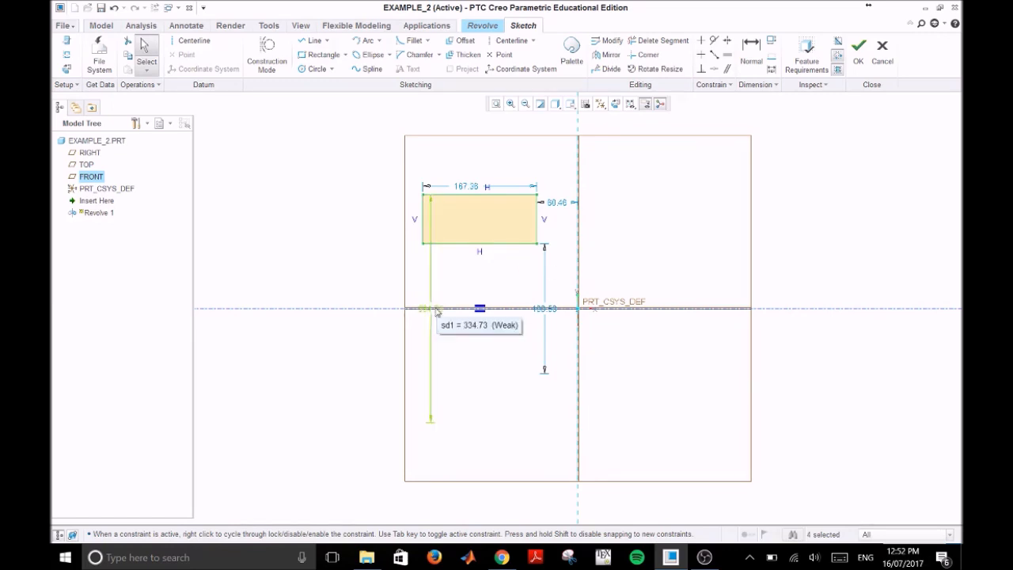
left_click_drag(435, 311, 432, 286)
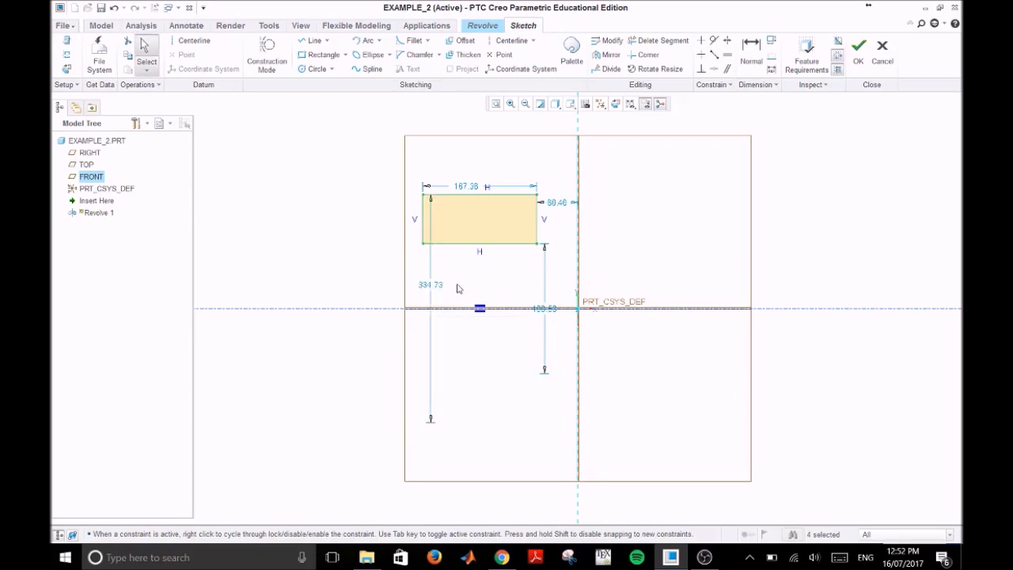
left_click_drag(547, 310, 545, 284)
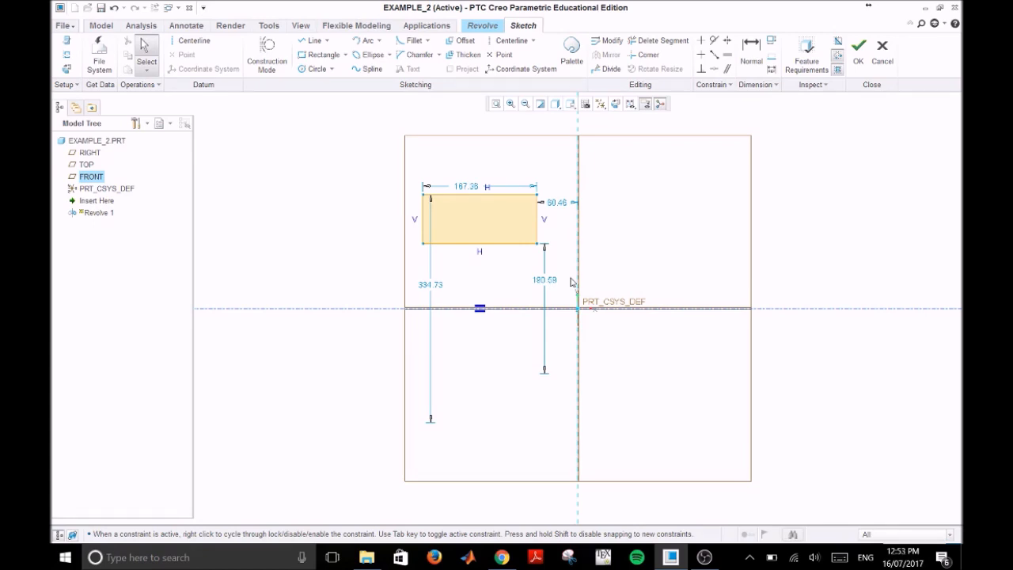
- Set the rectangle's horizontal width to 200
double_click(466, 187)
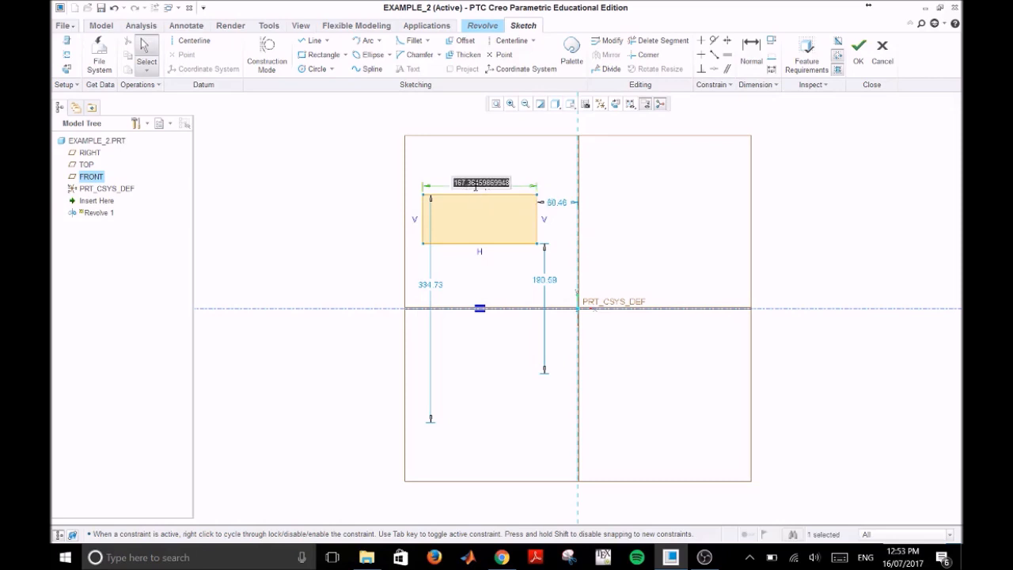
type("200")
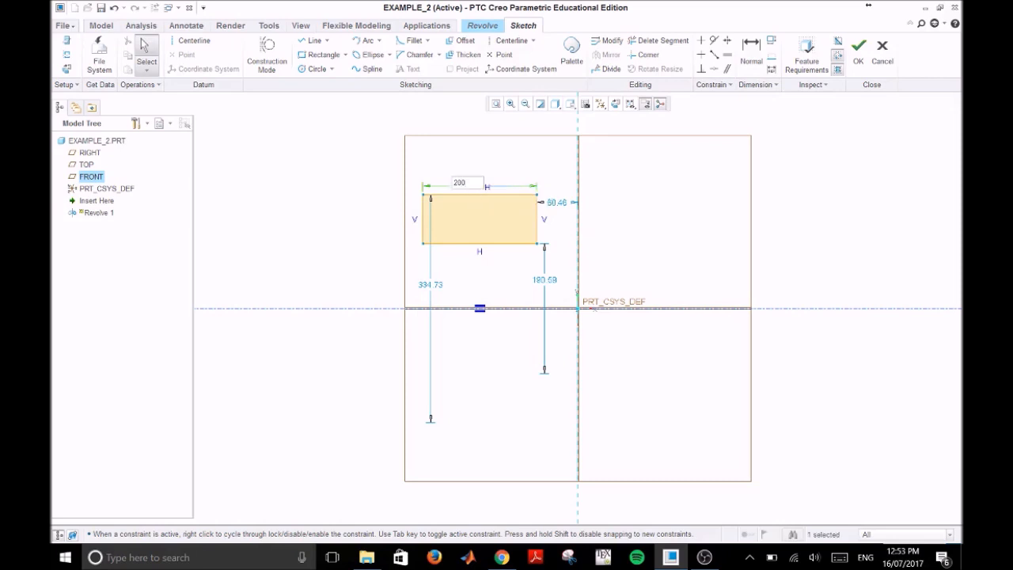
key("Return")
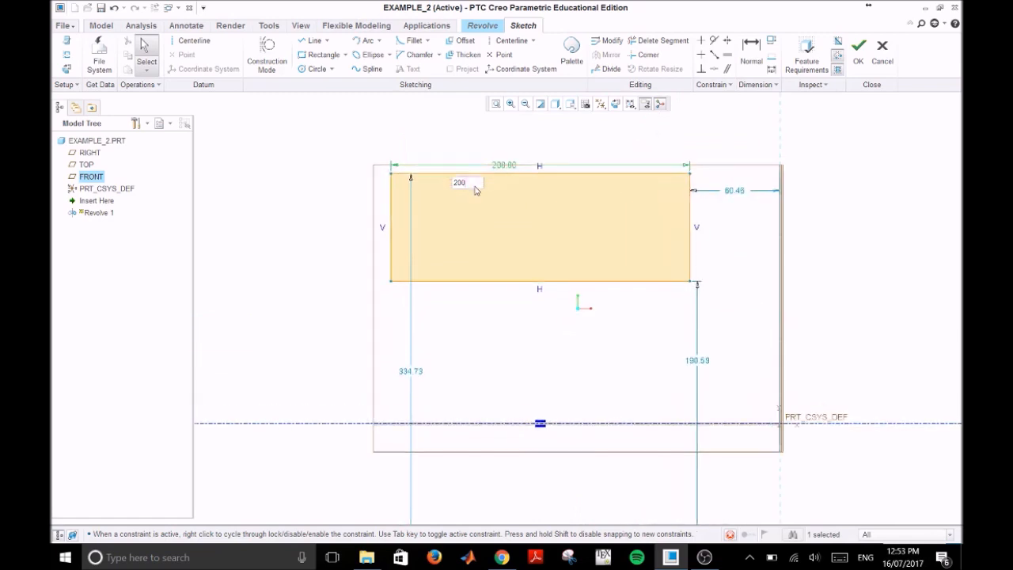
left_click(491, 345)
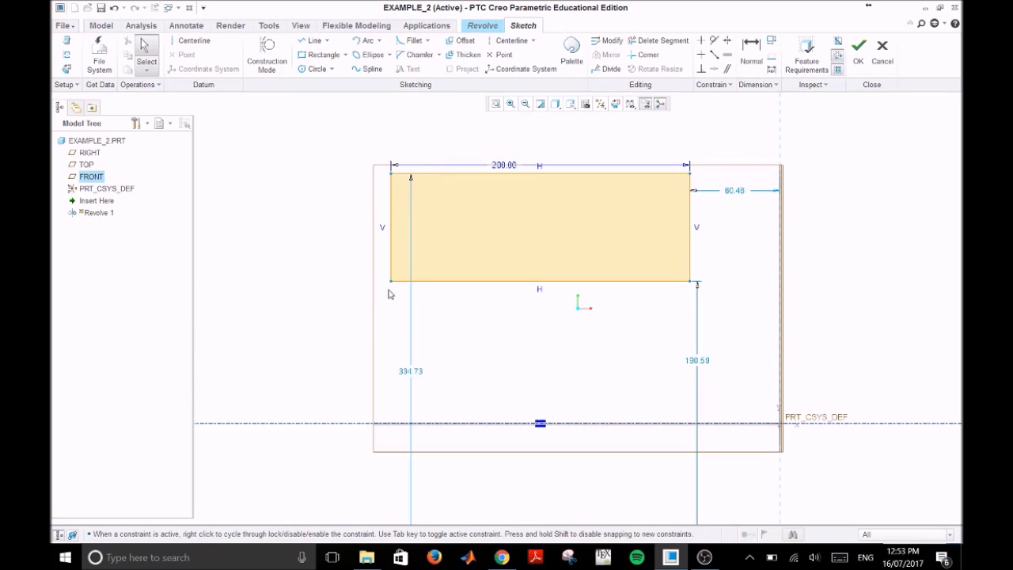
- Dimension the rectangle's left vertical edge and set its height to 50
left_click(754, 61)
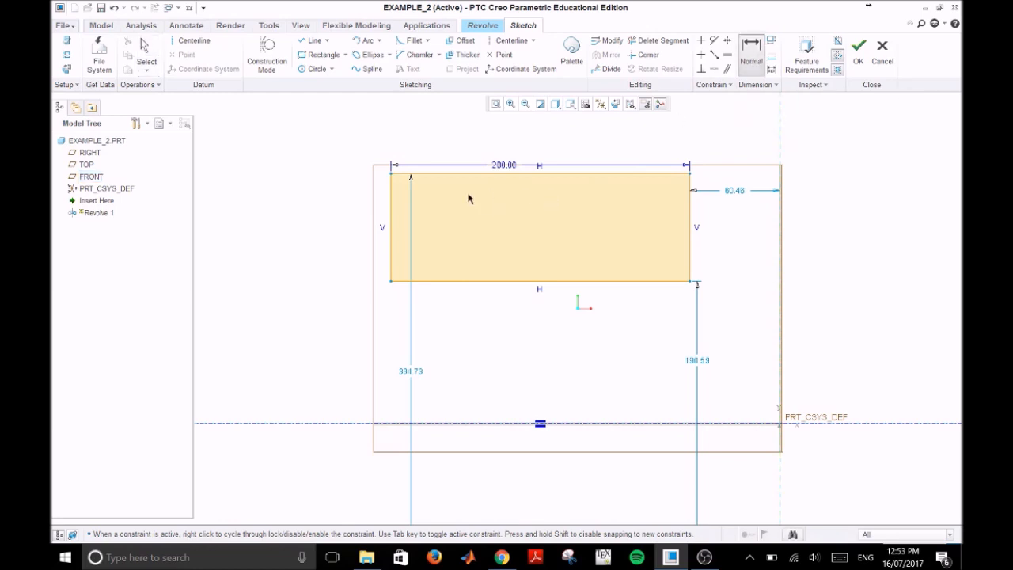
left_click(393, 209)
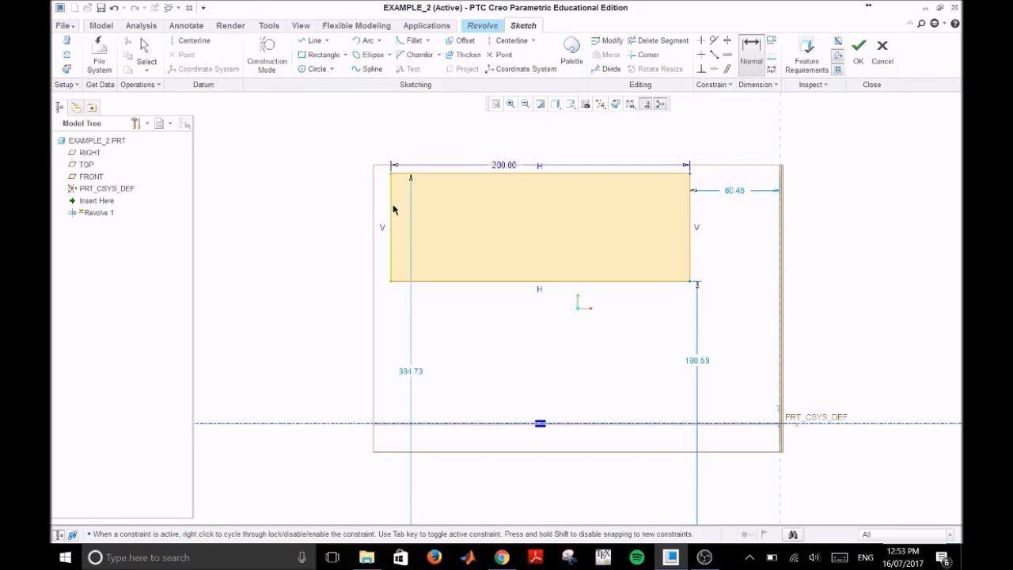
middle_click(330, 204)
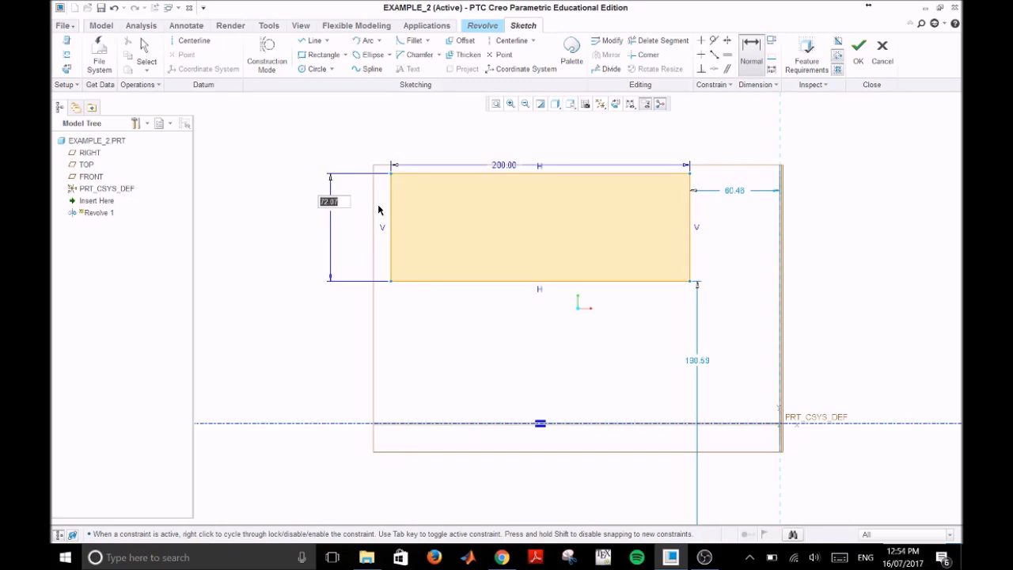
type("50")
key("Return")
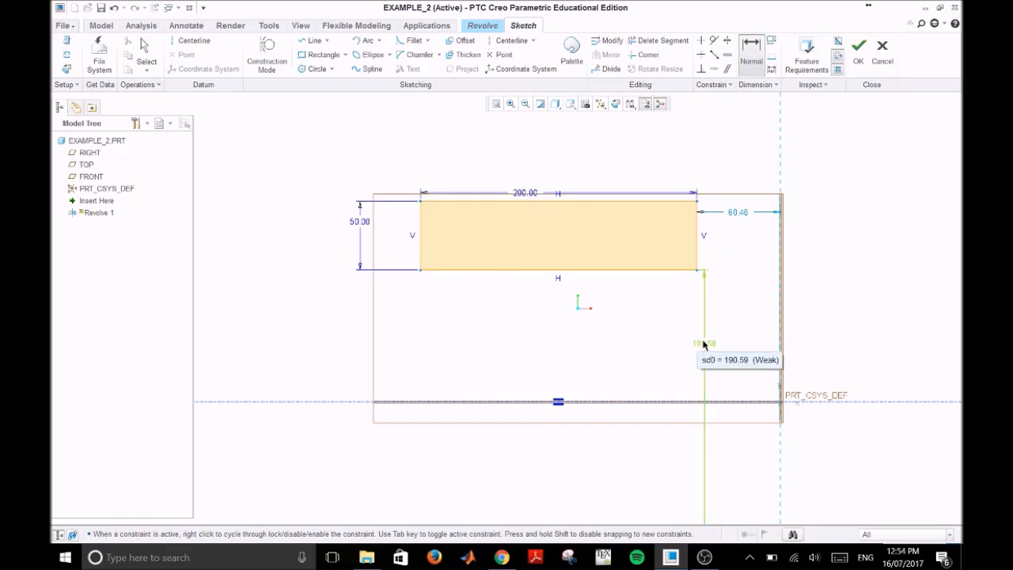
- Set the lower edge's diameter about the centerline to 200 and the rectangle's offset from the vertical reference to 0
double_click(705, 342)
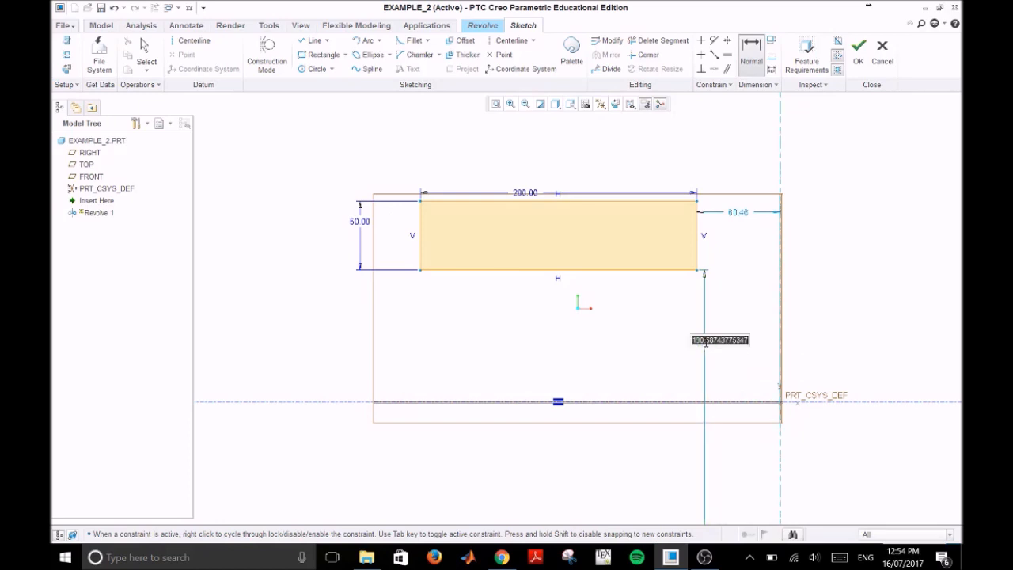
type("200")
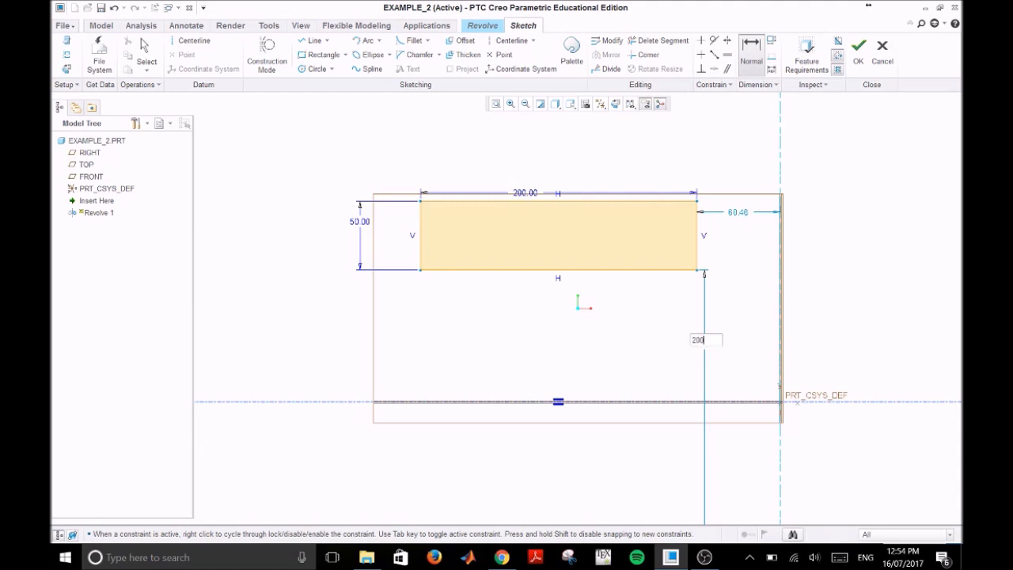
key("Return")
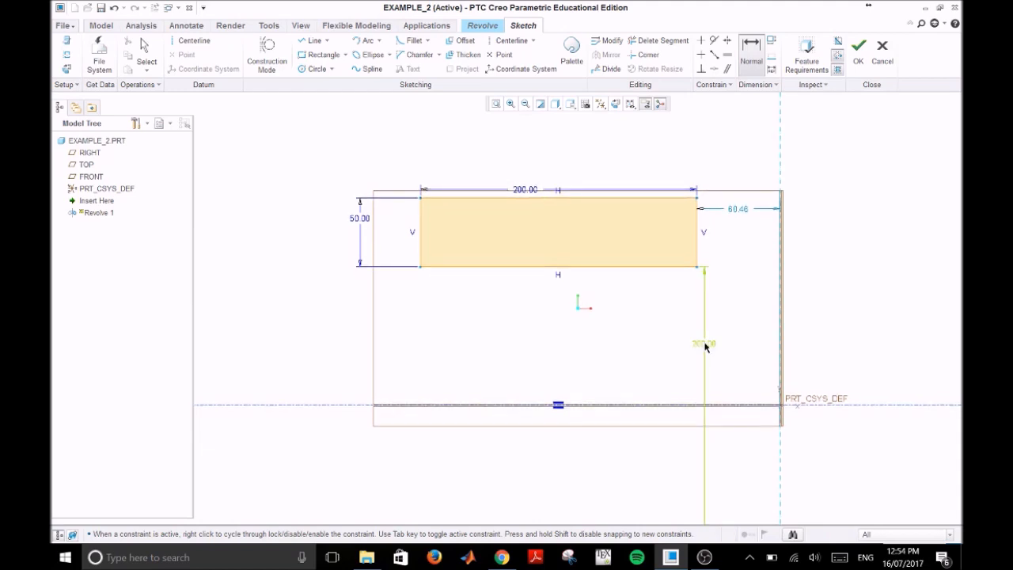
double_click(740, 208)
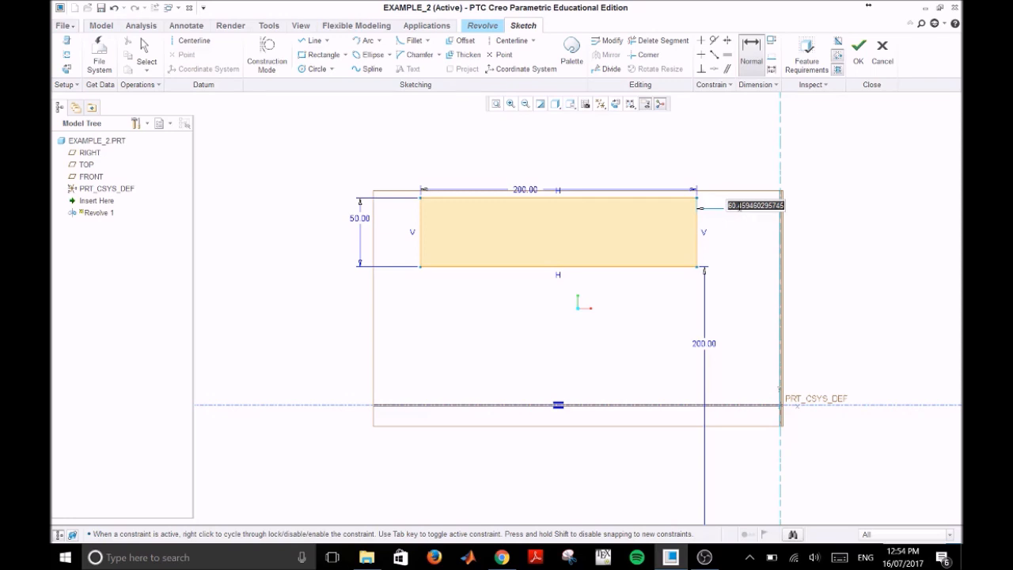
type("0")
key("Return")
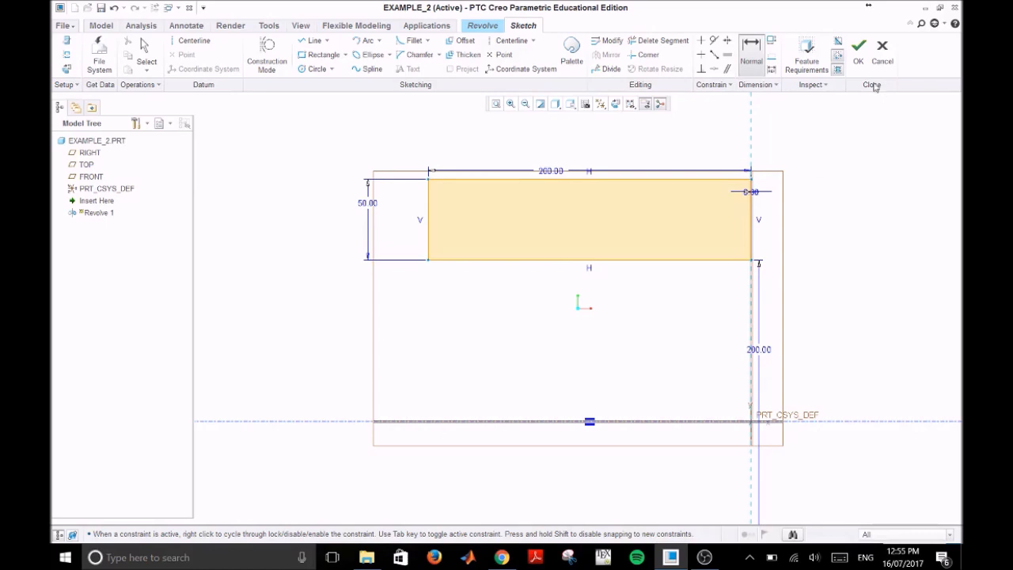
- Finish the rectangle sketch and examine the 360-degree revolve preview in 3D
left_click(859, 49)
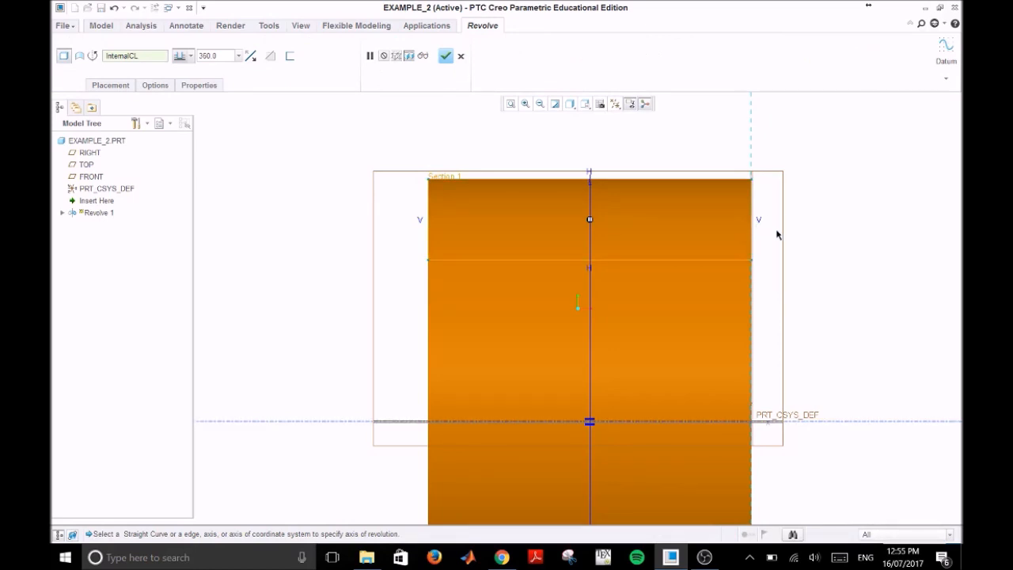
middle_click_drag(770, 244, 830, 230)
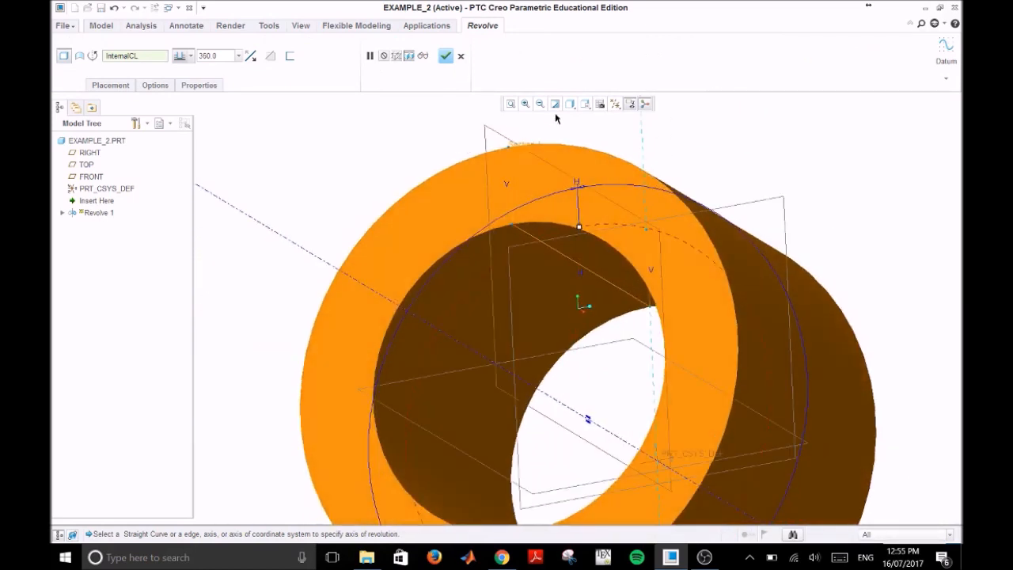
left_click(510, 104)
scroll(651, 246, "down", 2)
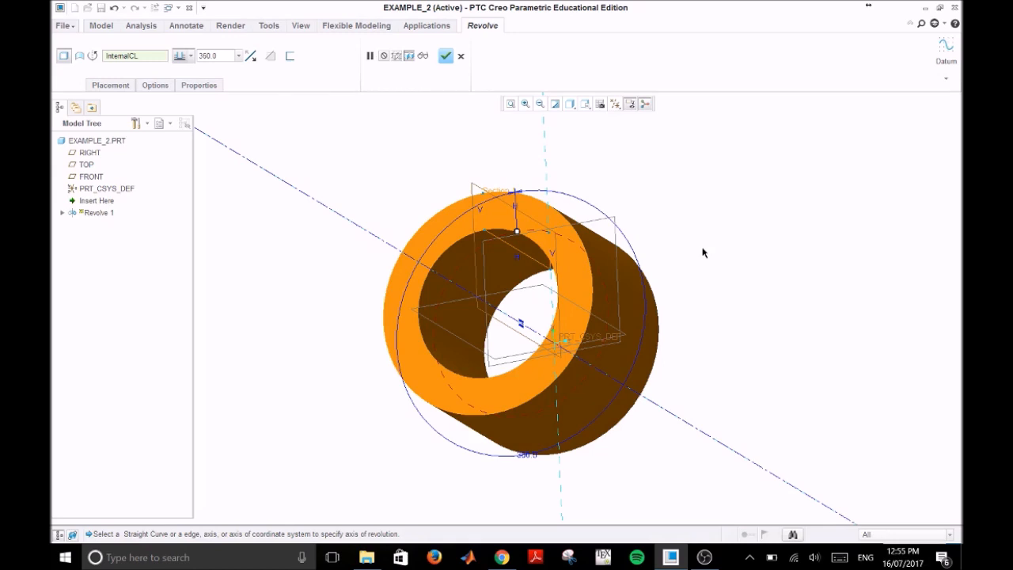
- Set the revolve angle to 180 degrees
double_click(208, 55)
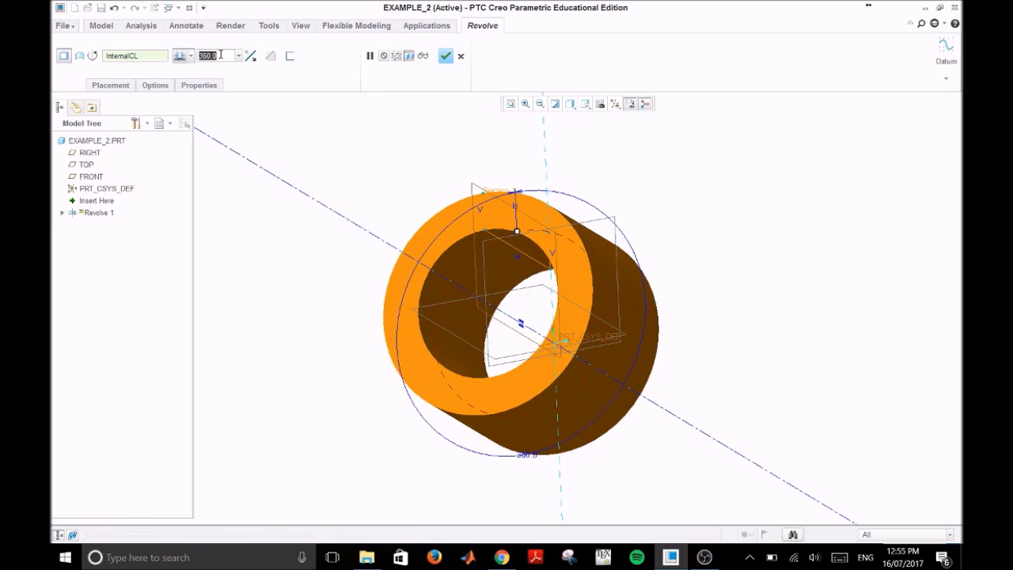
type("180")
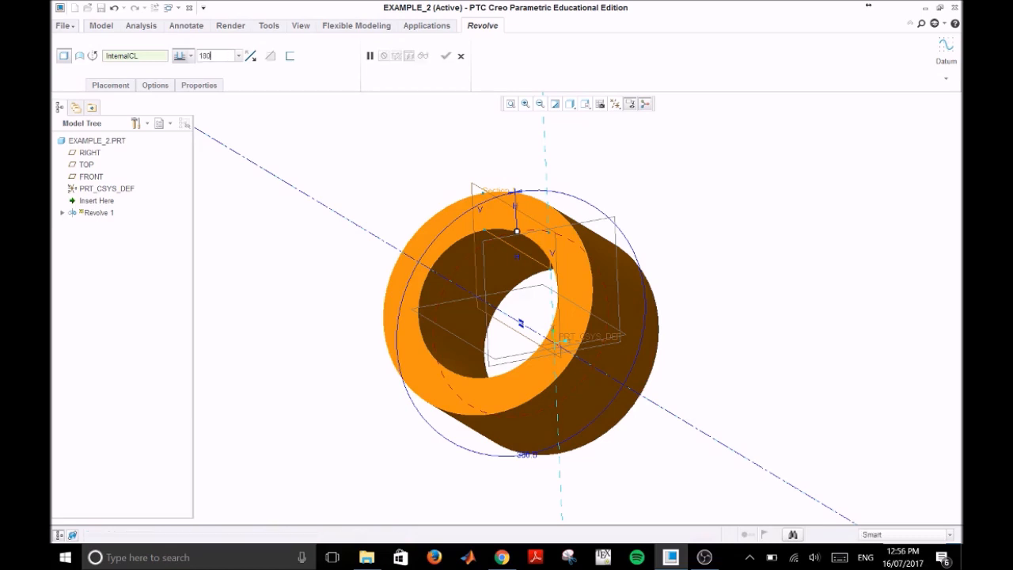
key("Return")
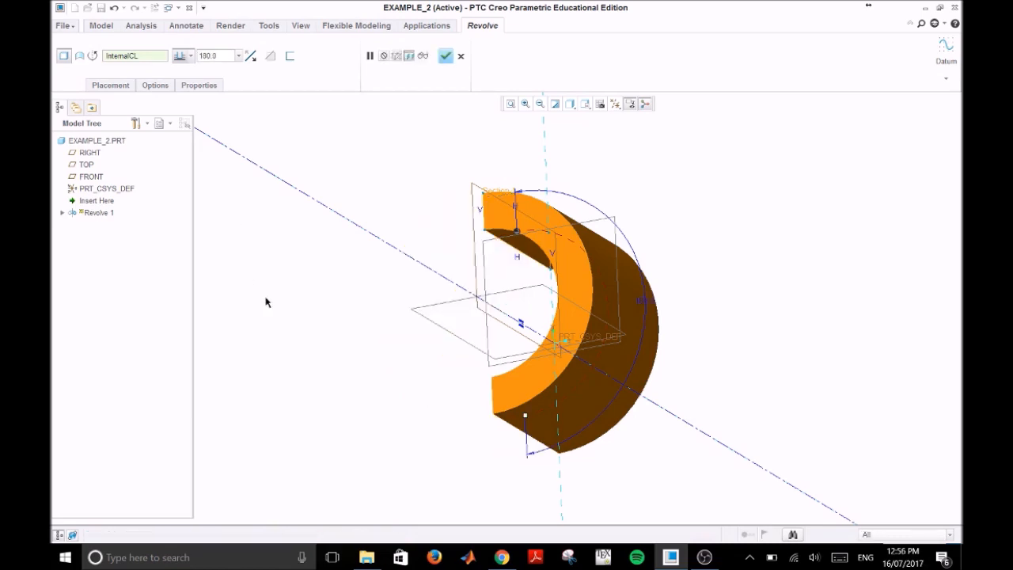
- Change the revolve angle to 255 degrees and complete the revolve feature
middle_click_drag(274, 315, 323, 305)
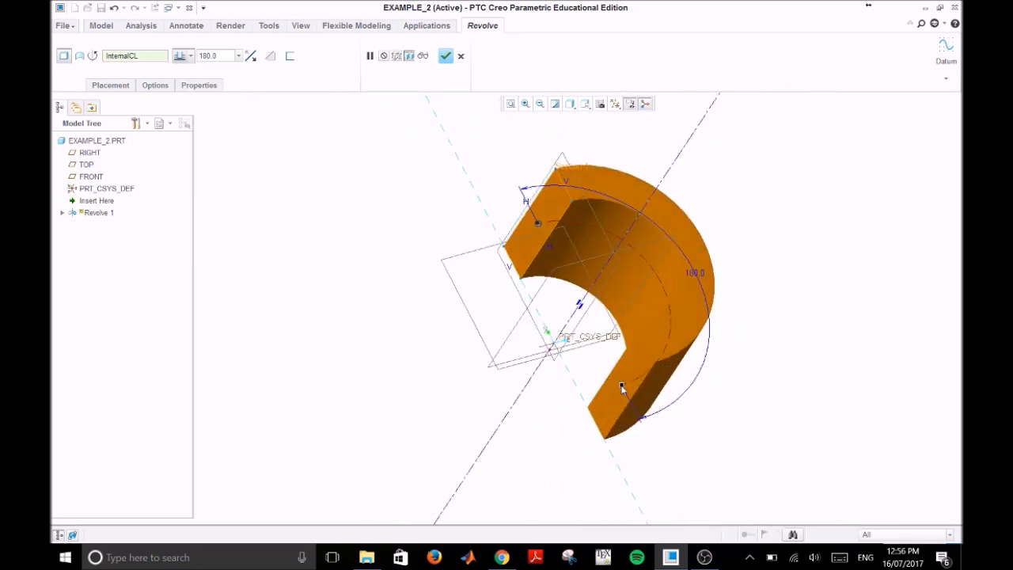
left_click_drag(622, 385, 498, 384)
middle_click_drag(414, 422, 477, 448)
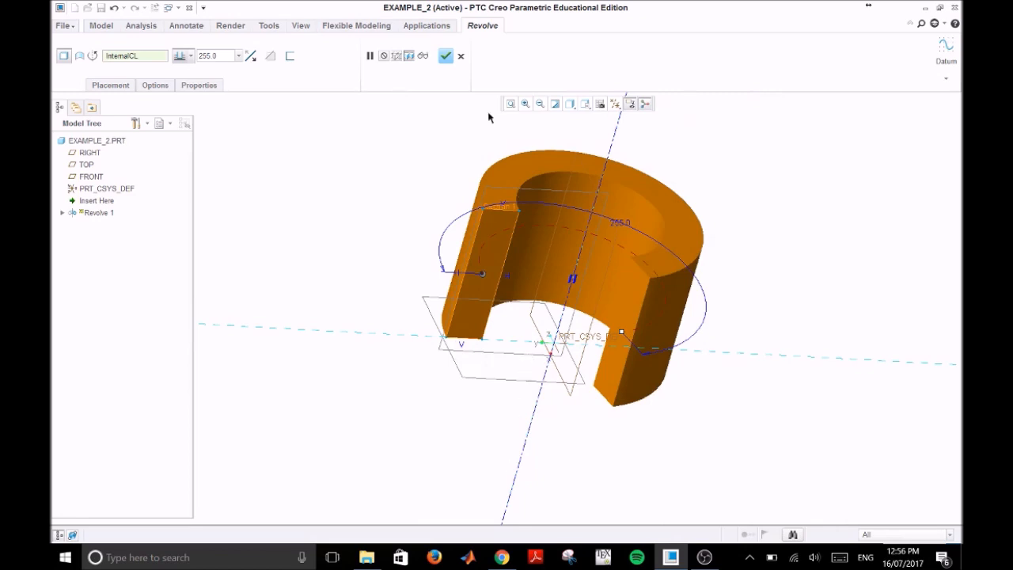
left_click(446, 56)
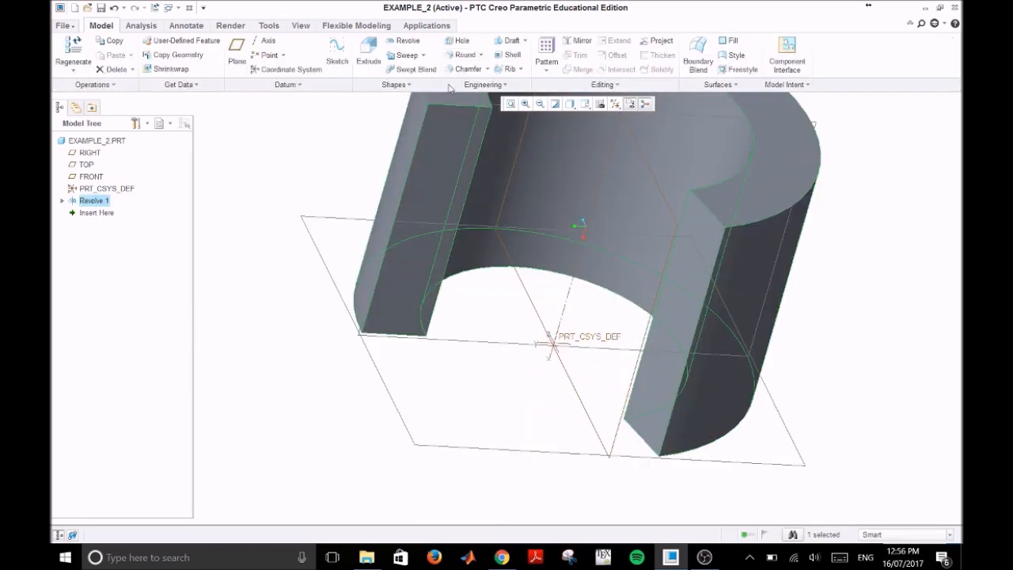
left_click(510, 104)
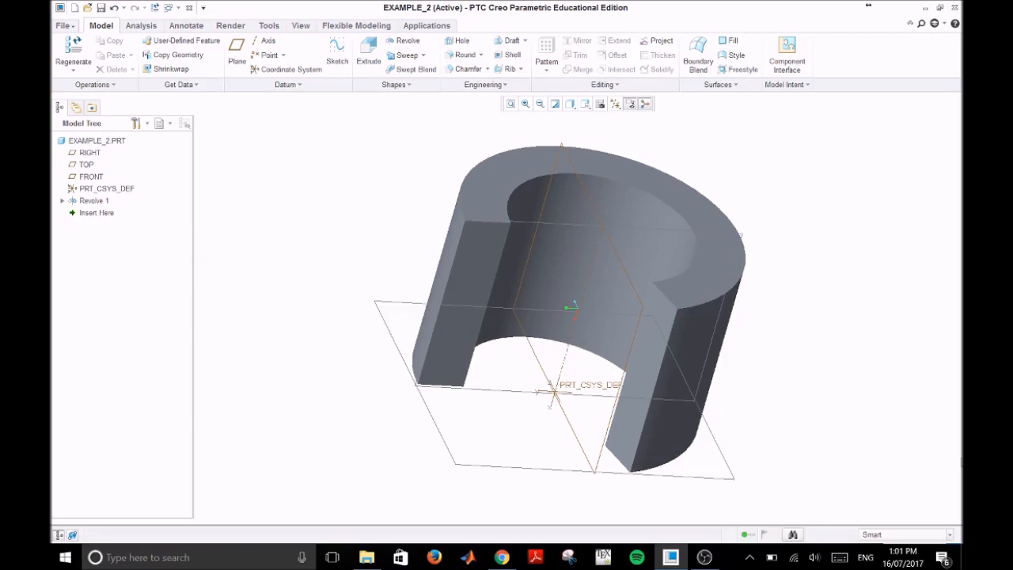
- Edit the definition of Revolve 1 and set its revolve angle to 360 degrees
left_click(100, 202)
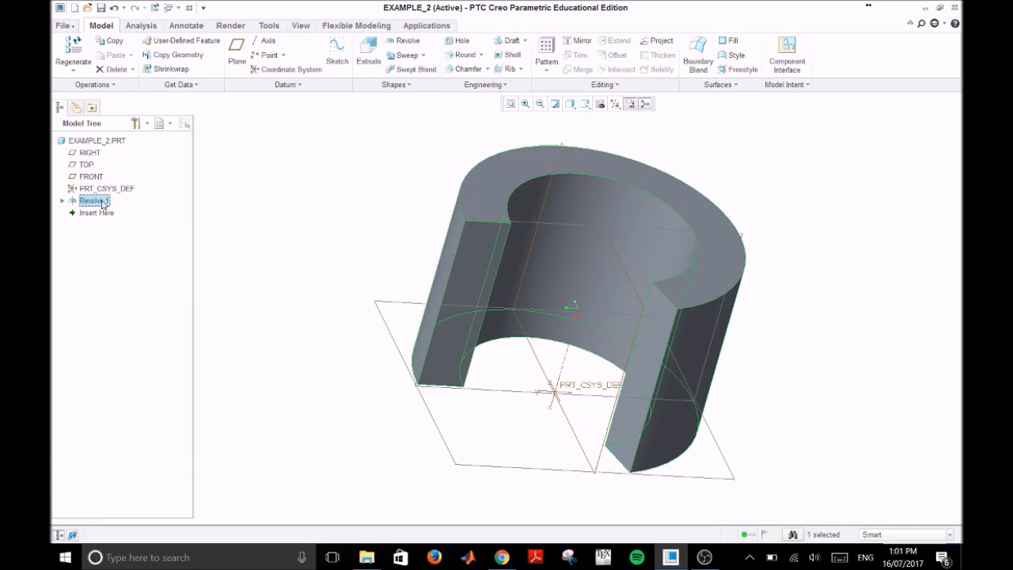
right_click(95, 204)
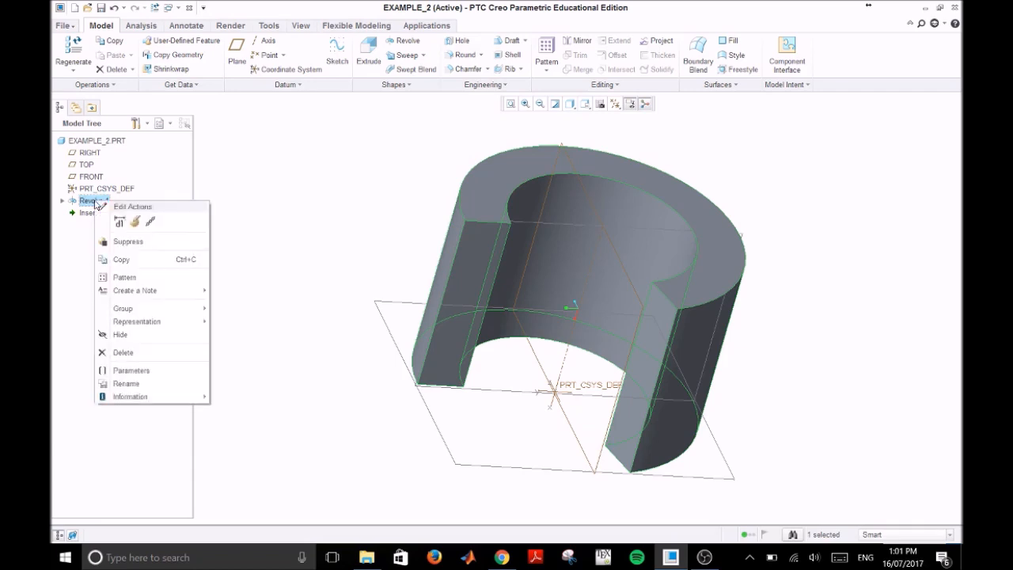
left_click(135, 222)
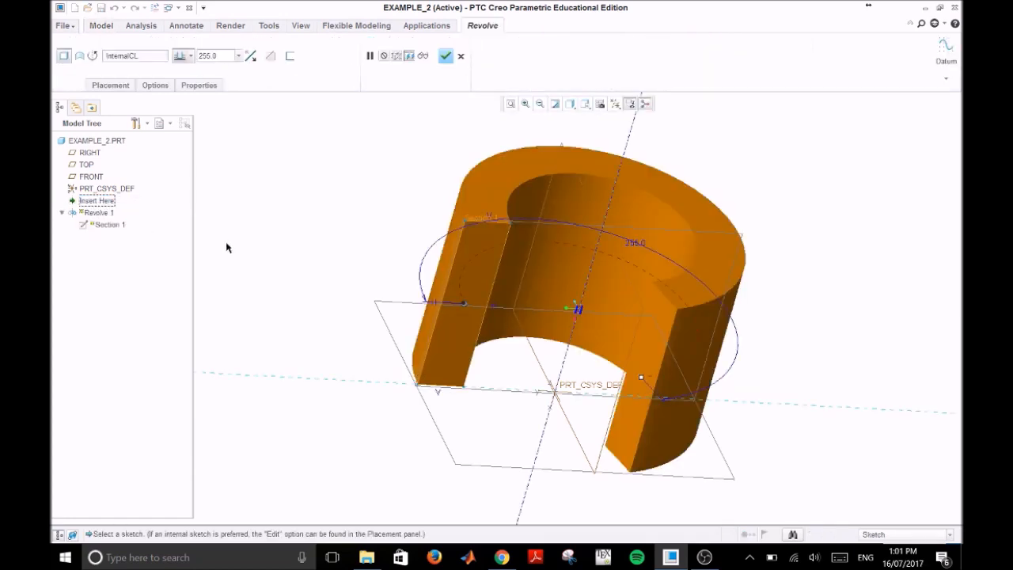
double_click(220, 54)
type("360")
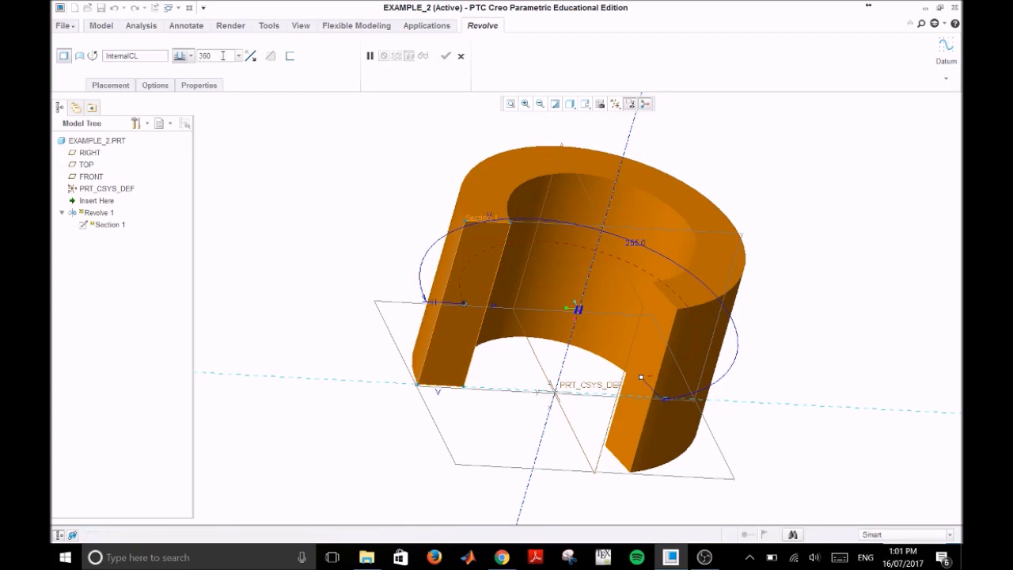
key("Return")
middle_click_drag(321, 224, 348, 237)
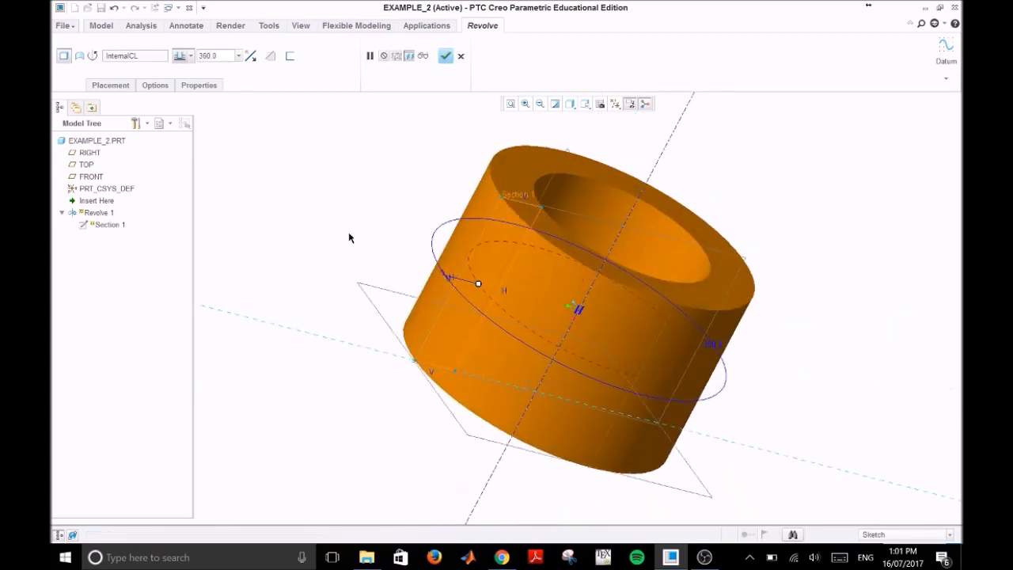
- Open the revolve's internal sketch in 2D orientation and delete the rectangle with its dimensions
left_click(111, 85)
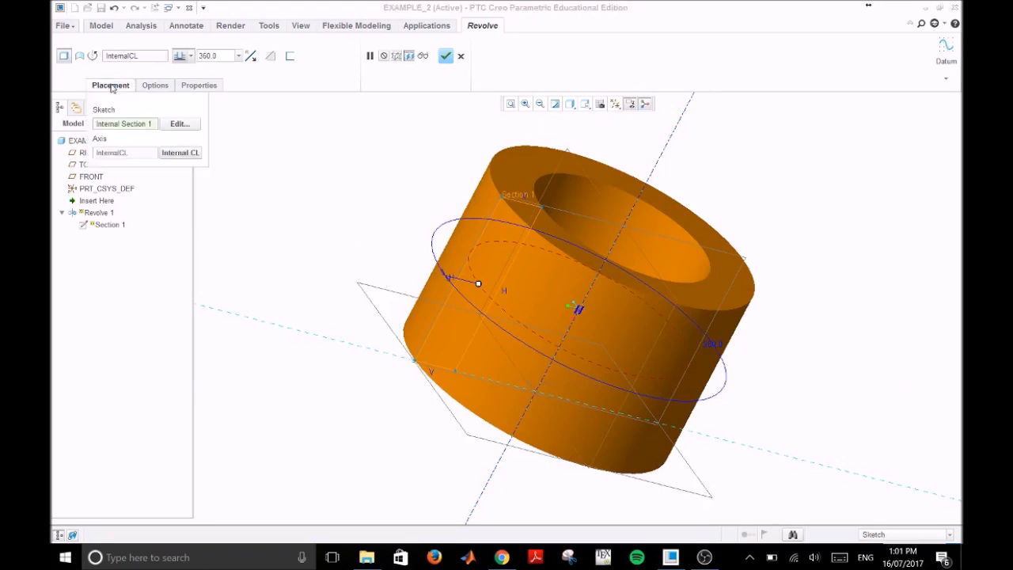
left_click(178, 124)
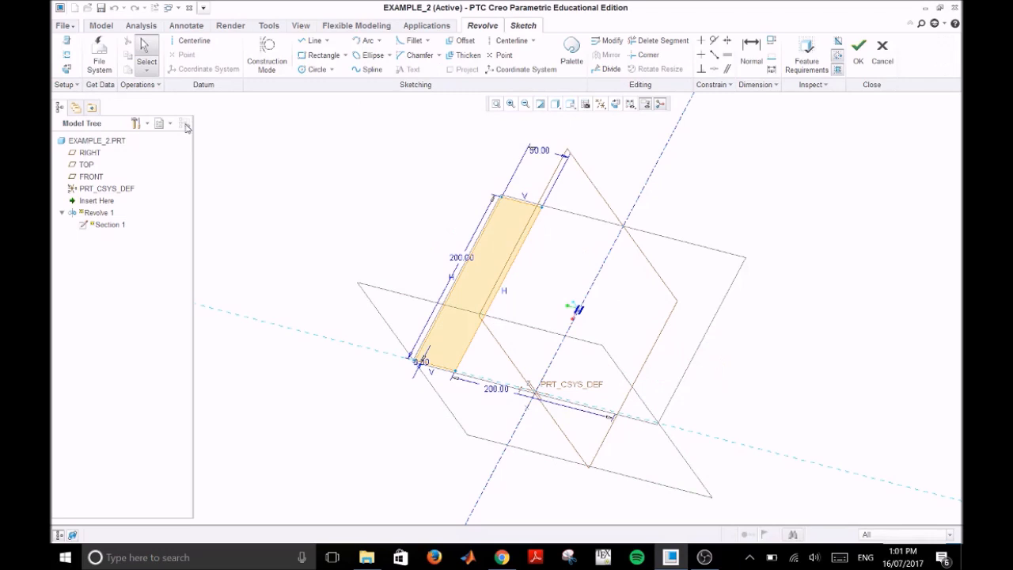
left_click(67, 71)
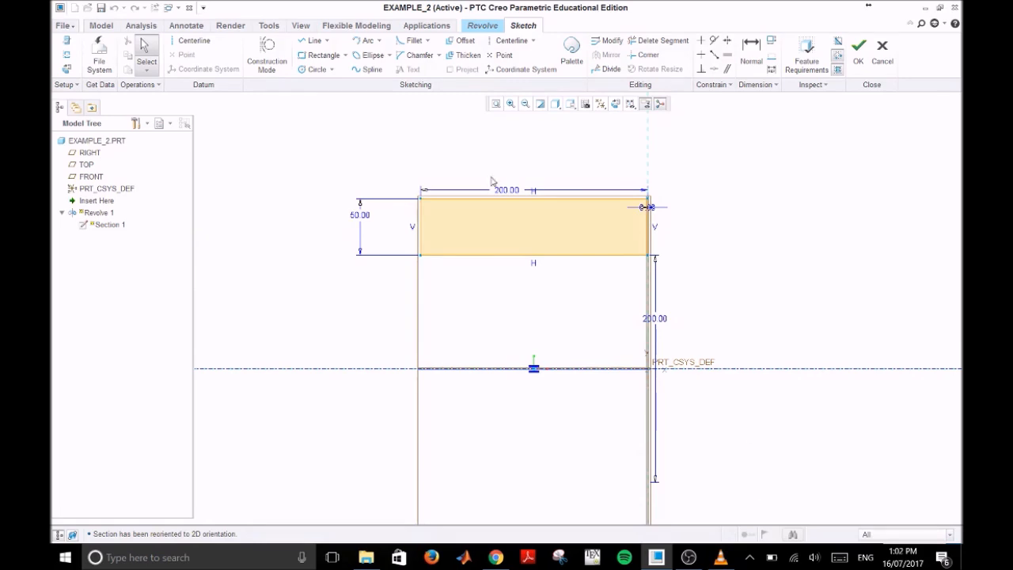
mouse_move(321, 148)
left_mouse_down()
mouse_move(440, 227)
mouse_move(703, 291)
left_mouse_up()
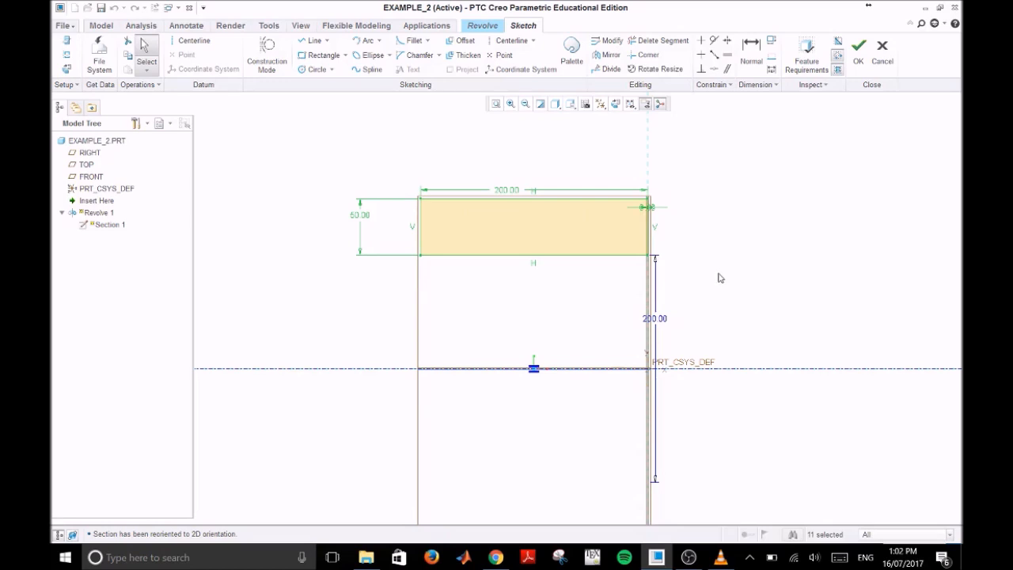
key("Delete")
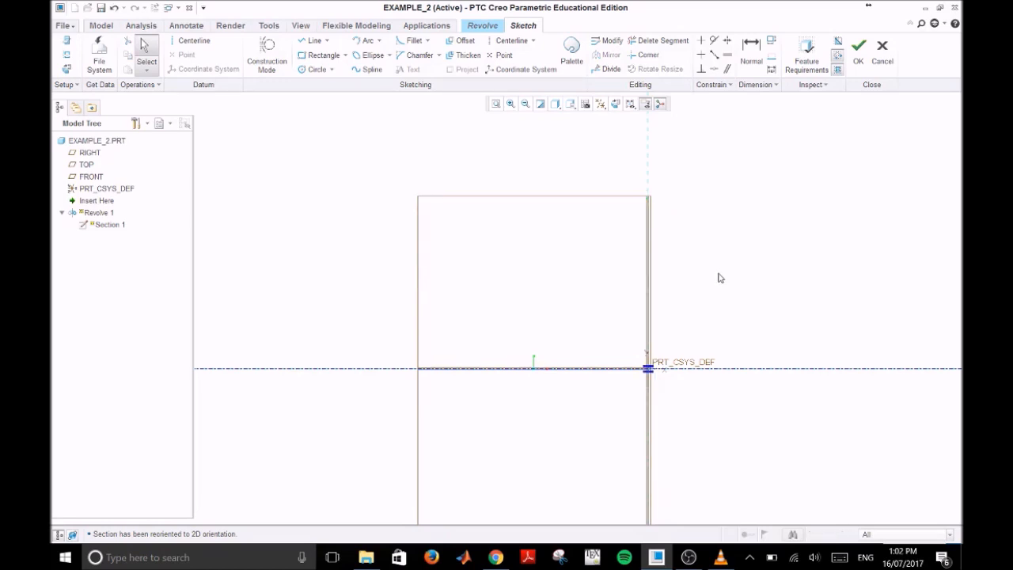
- Sketch a closed thin-walled line profile with a slanted nose from the centerline, a horizontal wall and an outward step at the vertical reference, and finish the sketch
left_click(315, 41)
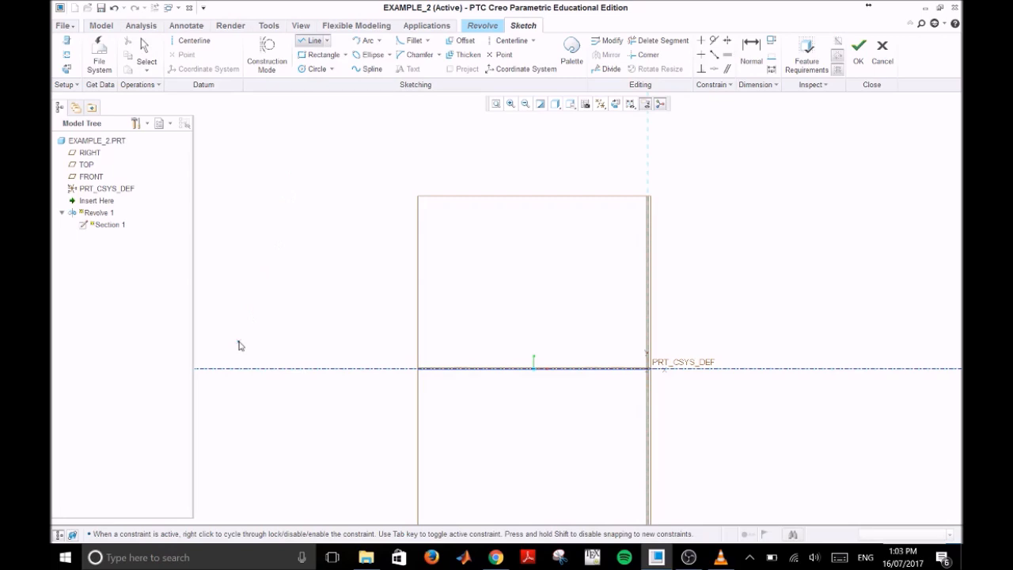
left_click(234, 368)
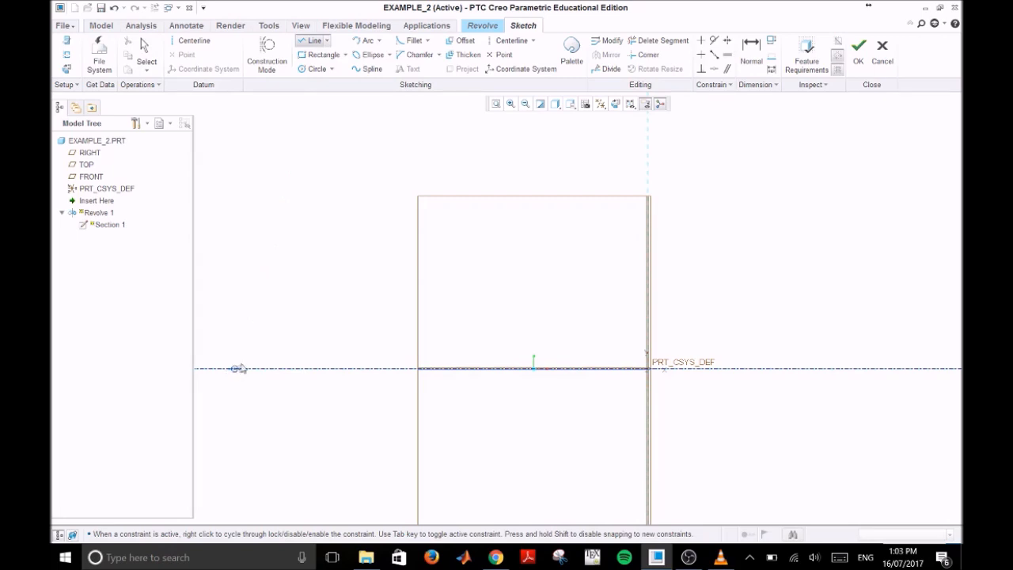
left_click(448, 226)
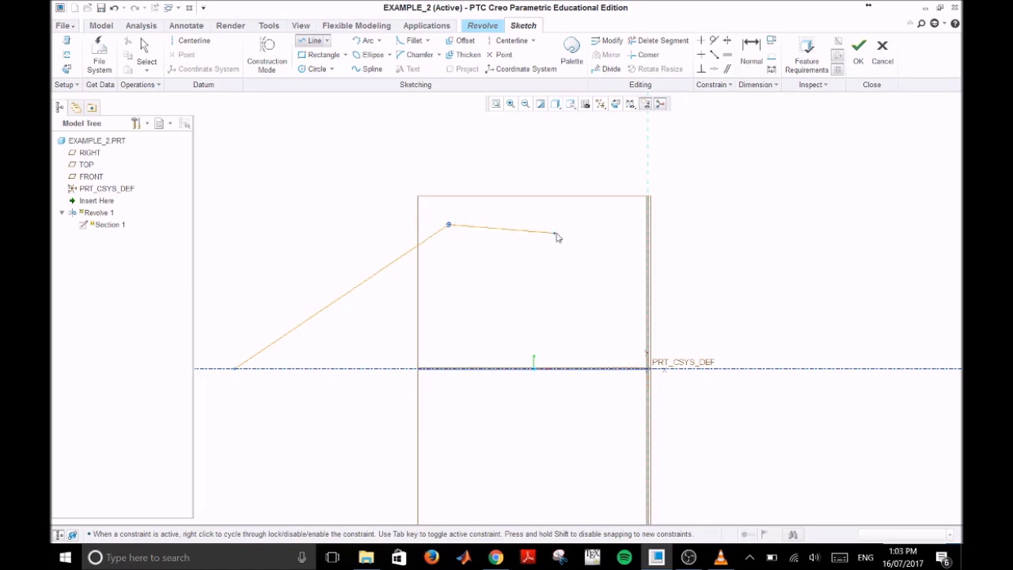
left_click(603, 225)
left_click(604, 208)
left_click(647, 209)
left_click(647, 238)
left_click(464, 239)
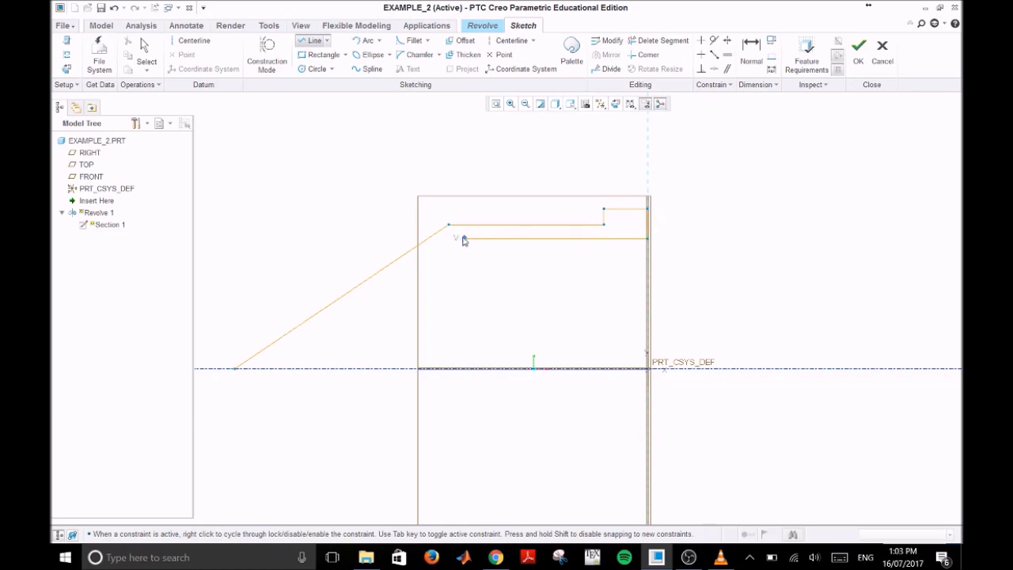
left_click(271, 369)
left_click(234, 369)
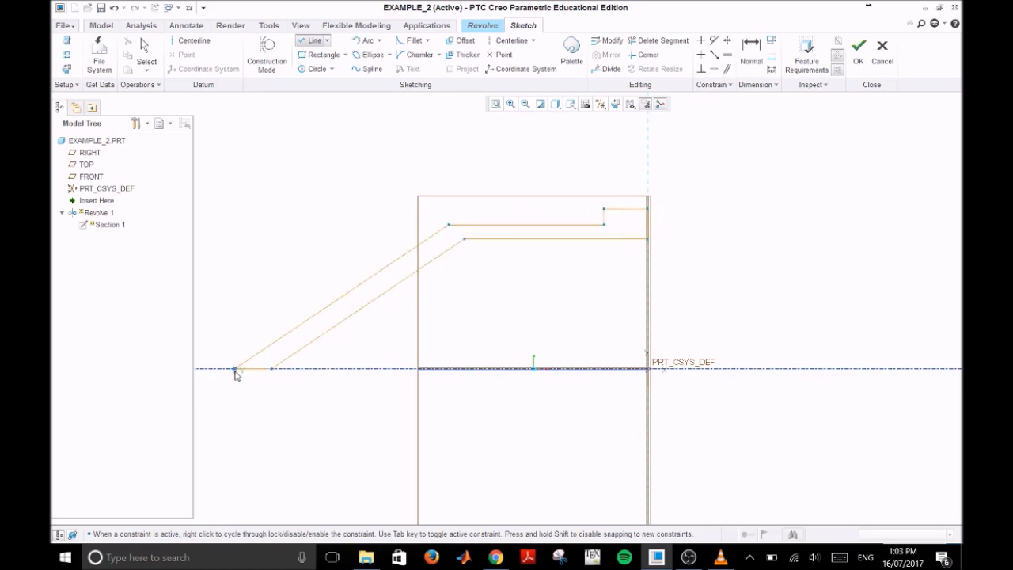
middle_click(325, 413)
middle_click(324, 413)
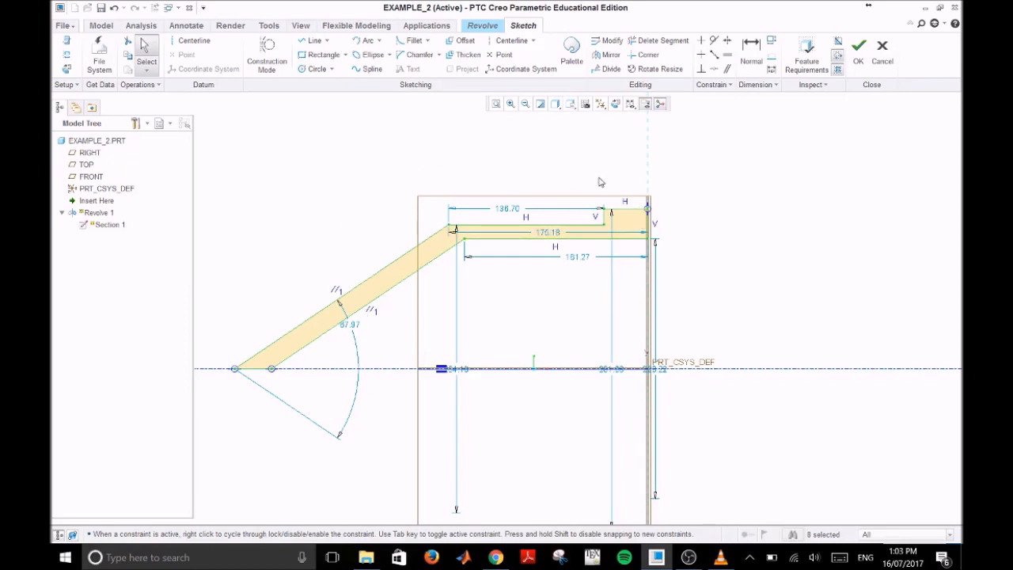
left_click(859, 49)
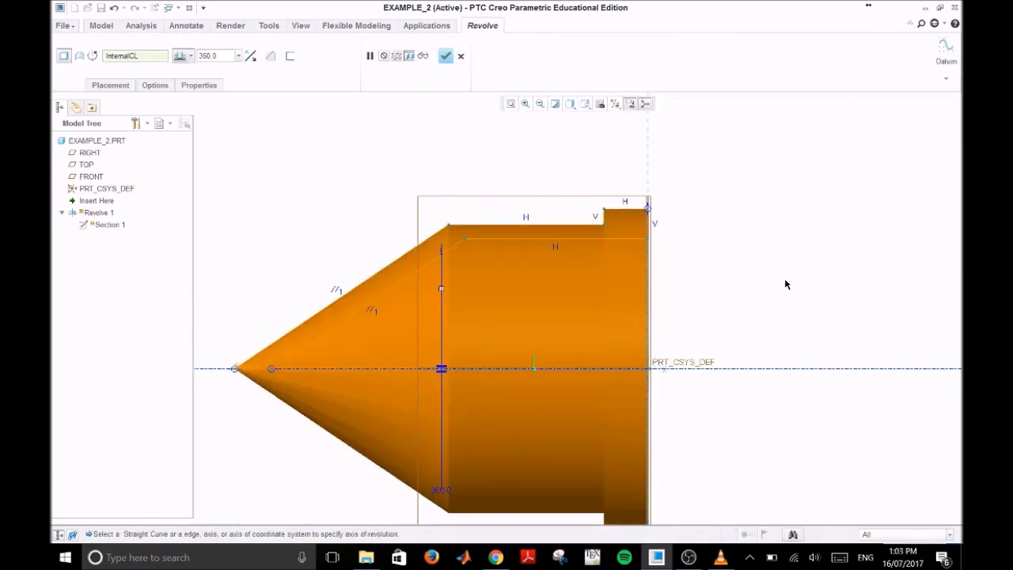
- Set the revolve angle of the new profile to 270 degrees, complete the feature and inspect the cutaway model
middle_click_drag(791, 405, 662, 449)
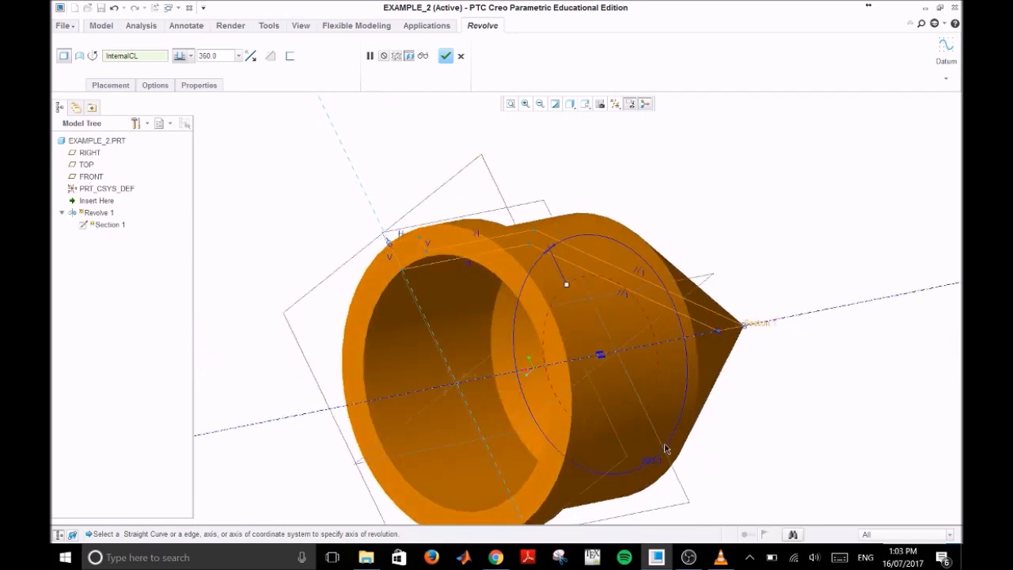
left_click_drag(569, 288, 637, 341)
double_click(215, 56)
type("270")
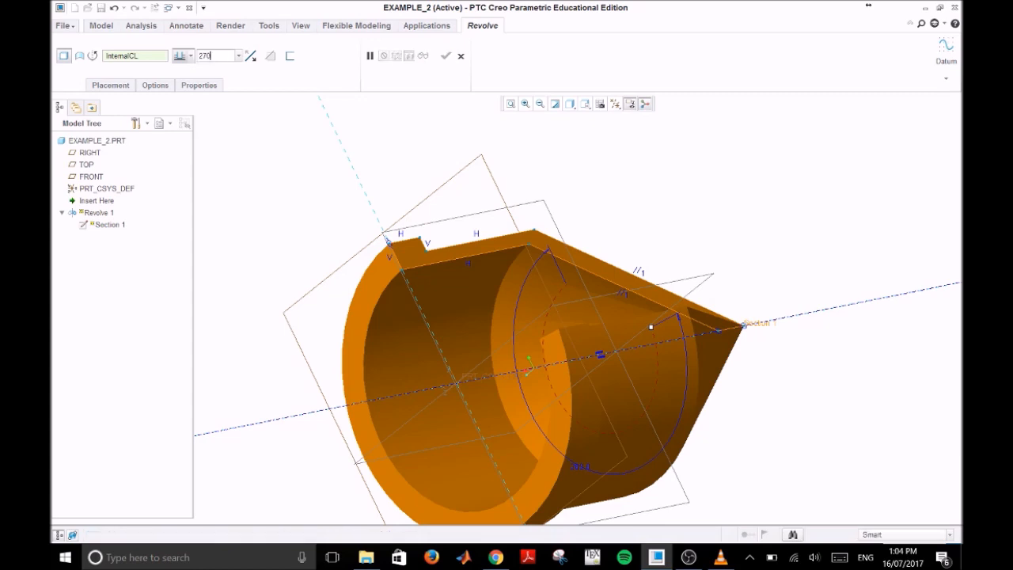
key("Return")
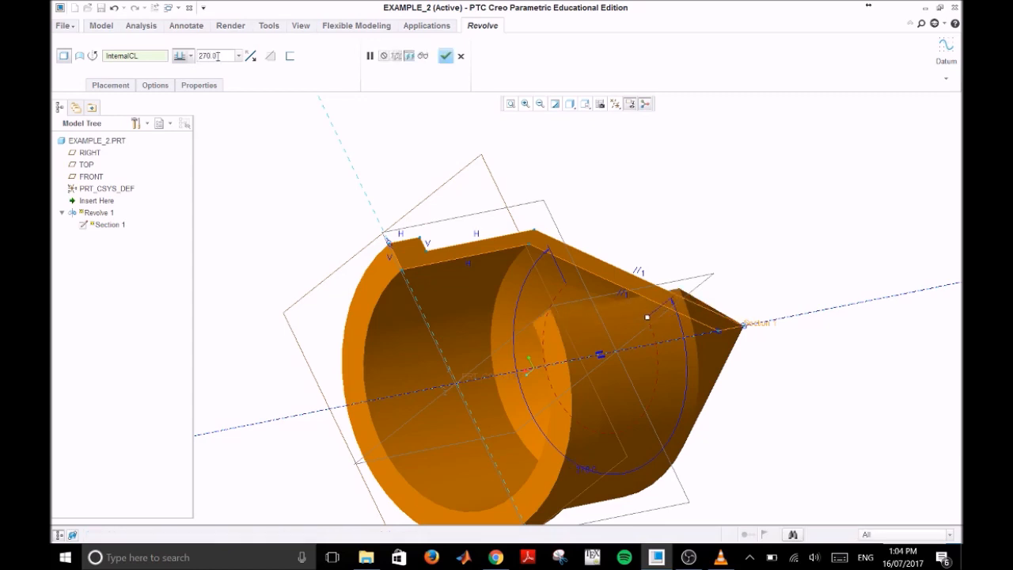
left_click(447, 57)
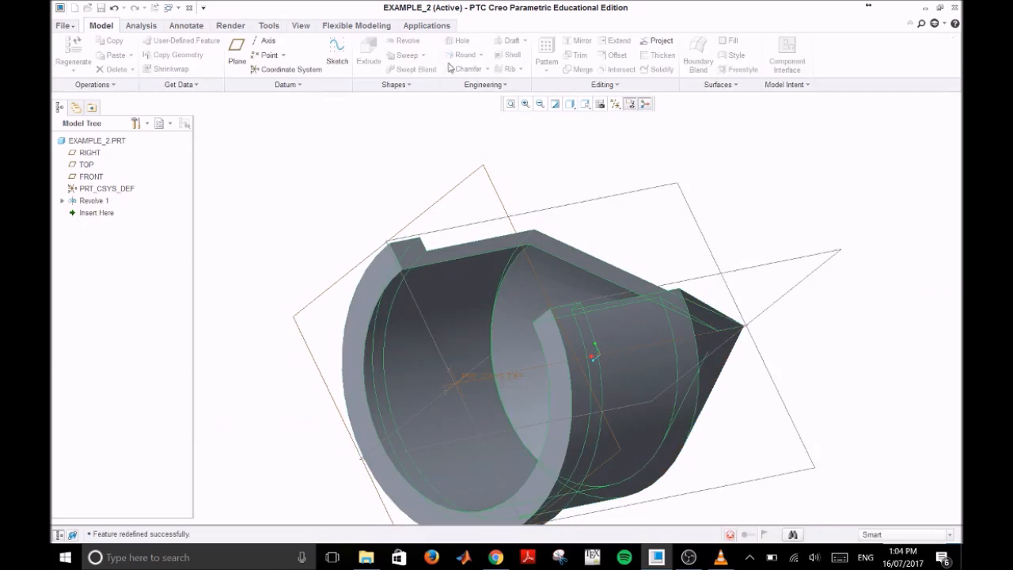
left_click(511, 103)
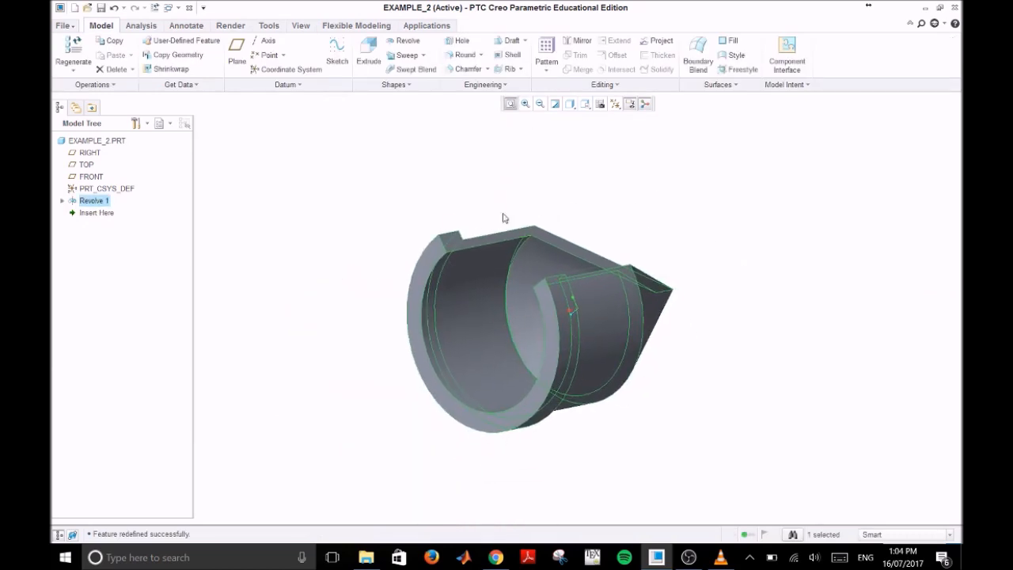
middle_click_drag(357, 251, 383, 322)
mouse_move(788, 244)
middle_mouse_down()
mouse_move(776, 258)
mouse_move(717, 267)
mouse_move(475, 266)
middle_mouse_up()
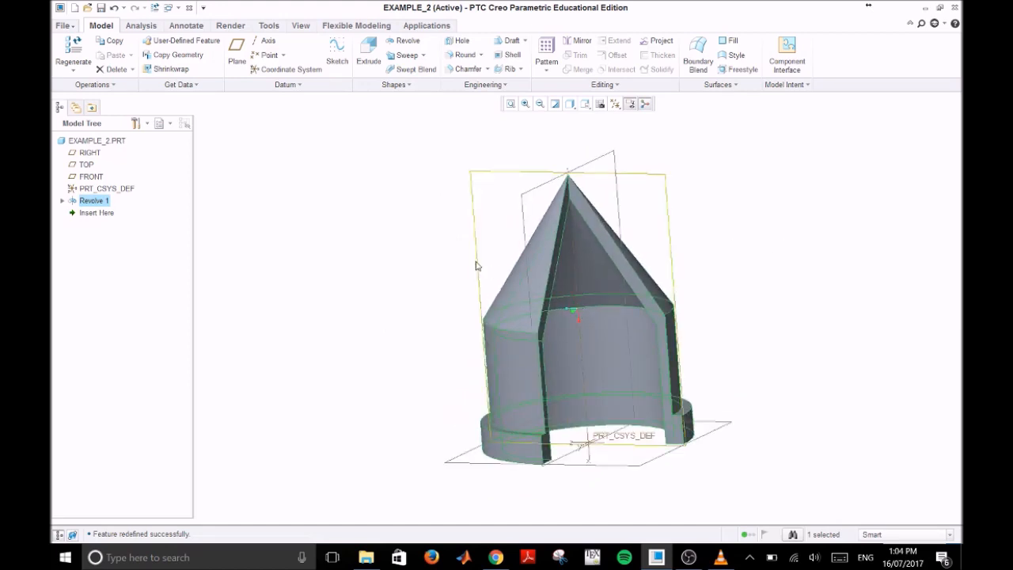